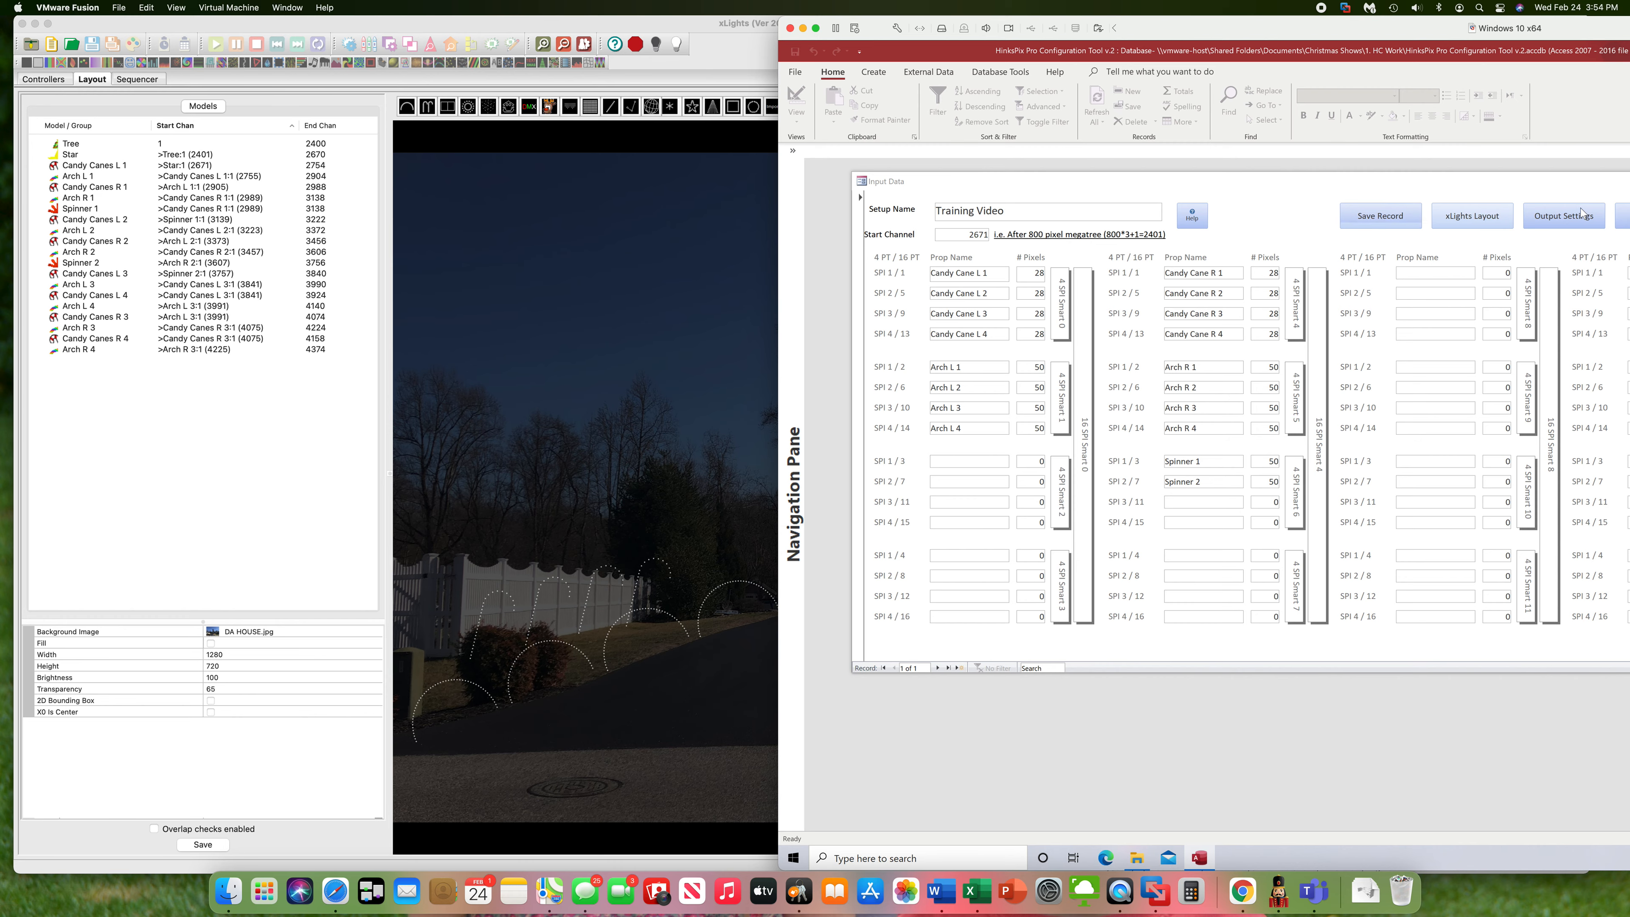
- Open the output settings report for the Training Video setup and bring up the HinksPix controller page in Chrome for comparison
left_click(1566, 216)
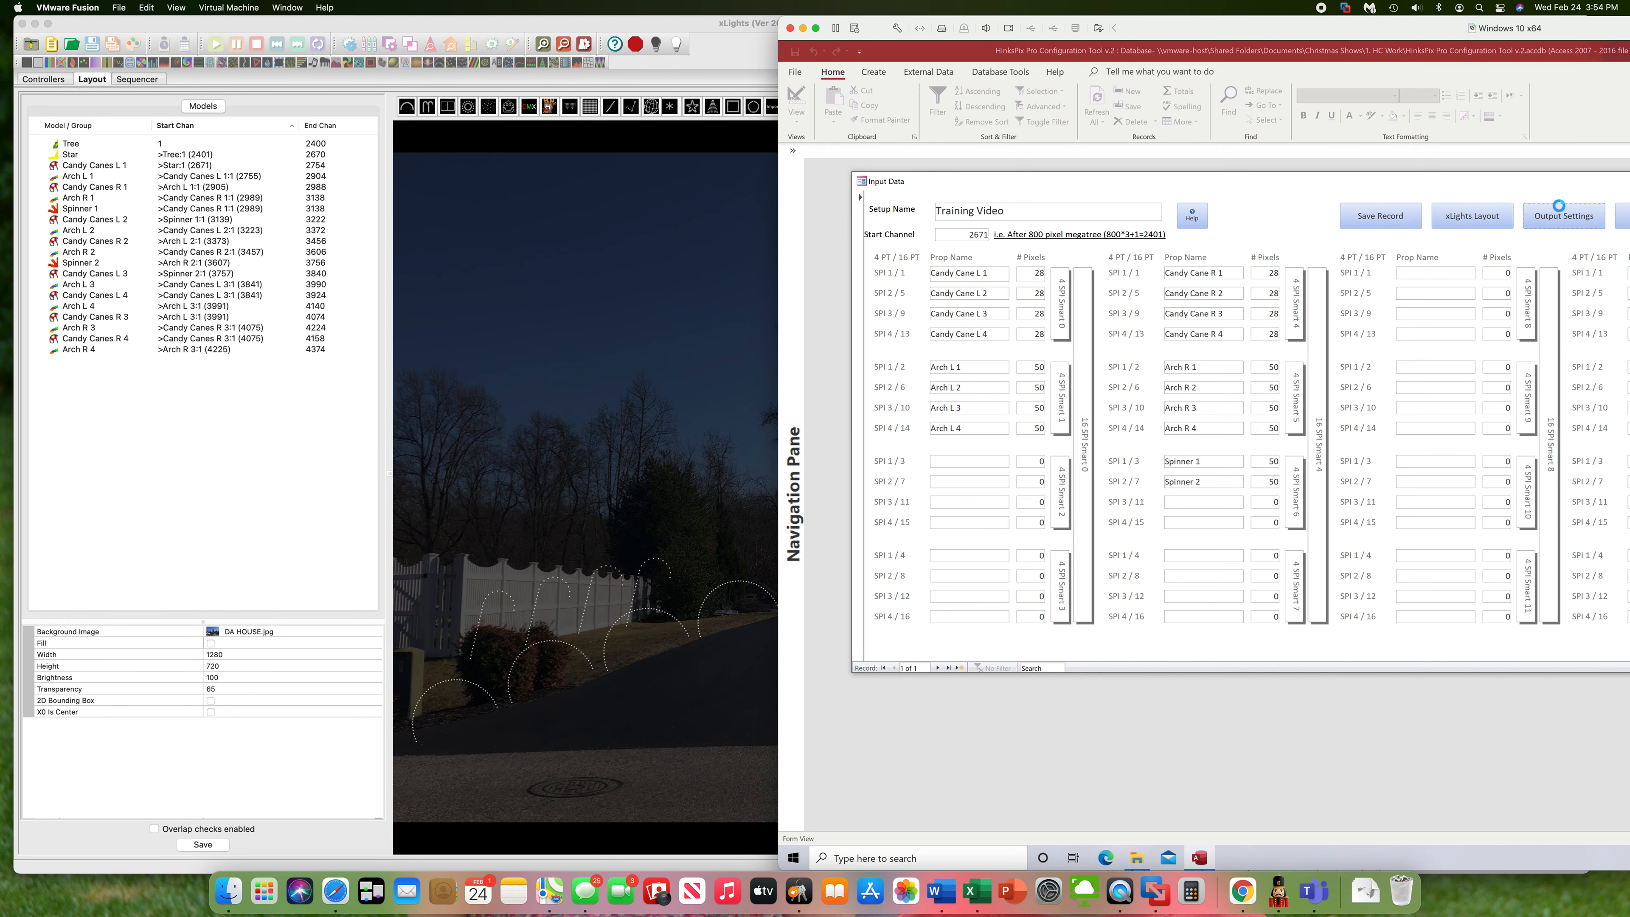
left_click(1243, 894)
mouse_move(453, 135)
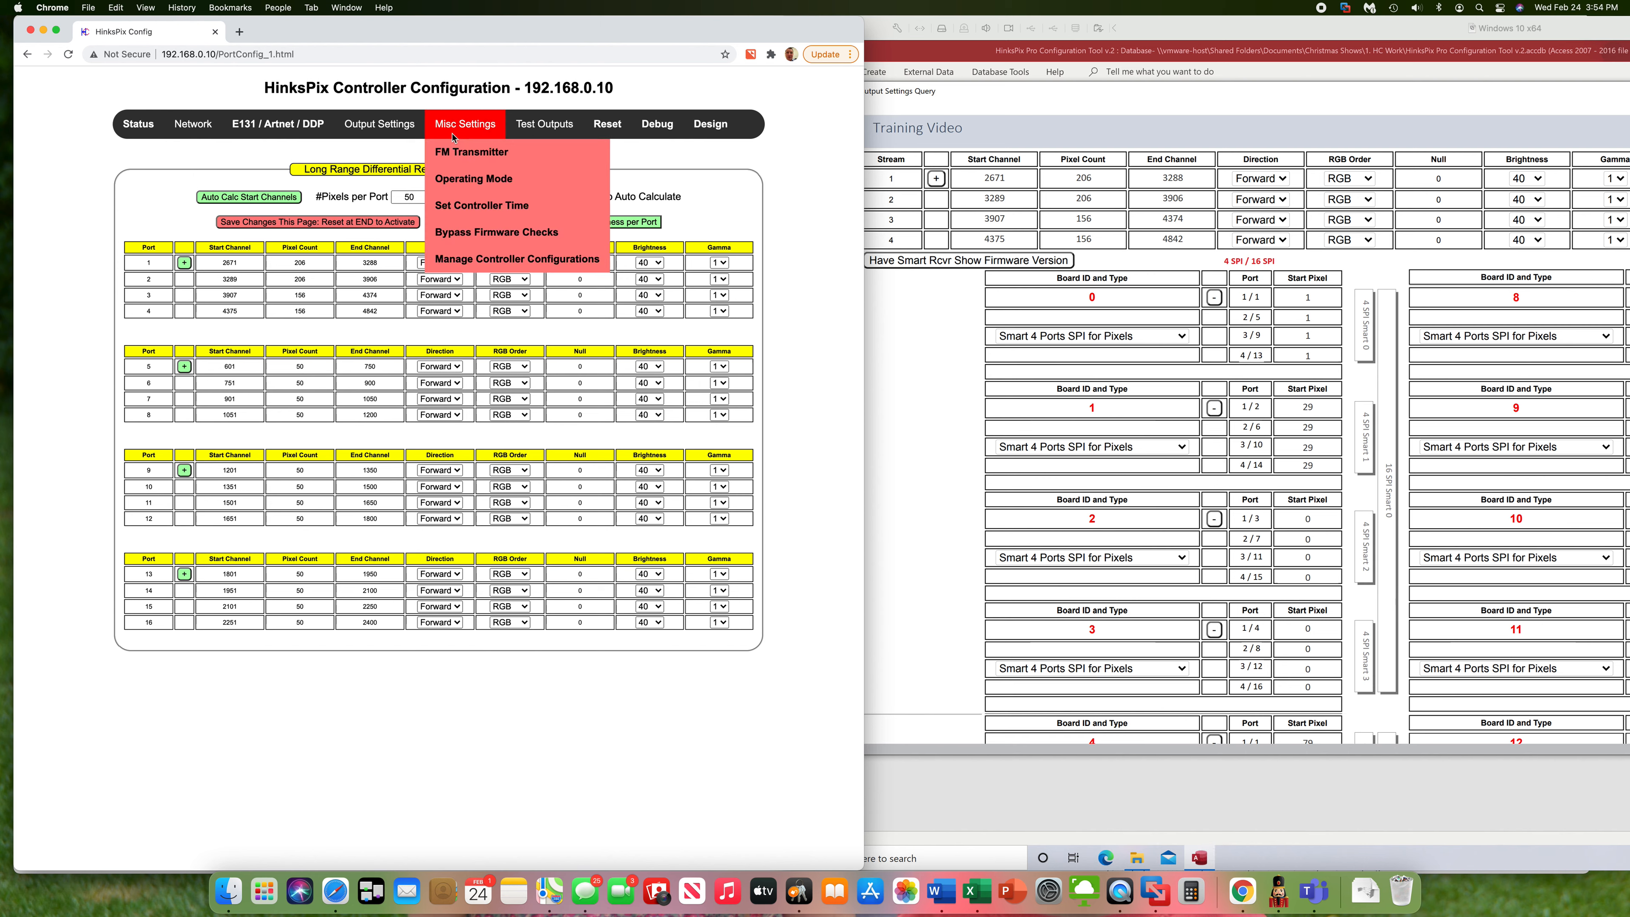
mouse_move(383, 131)
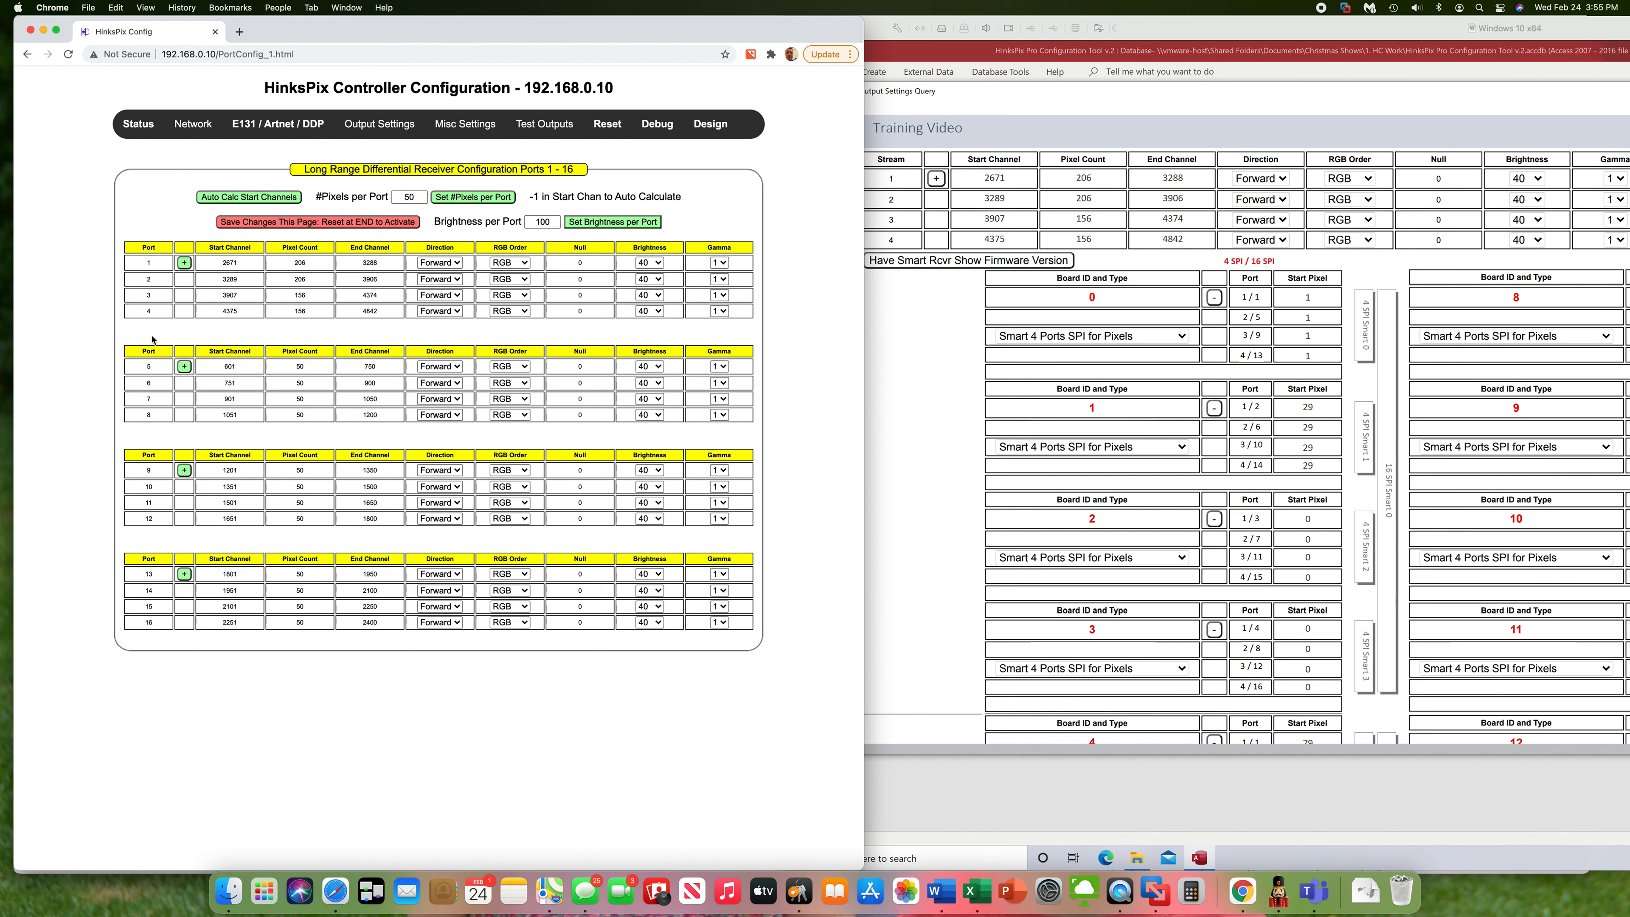
left_click(962, 92)
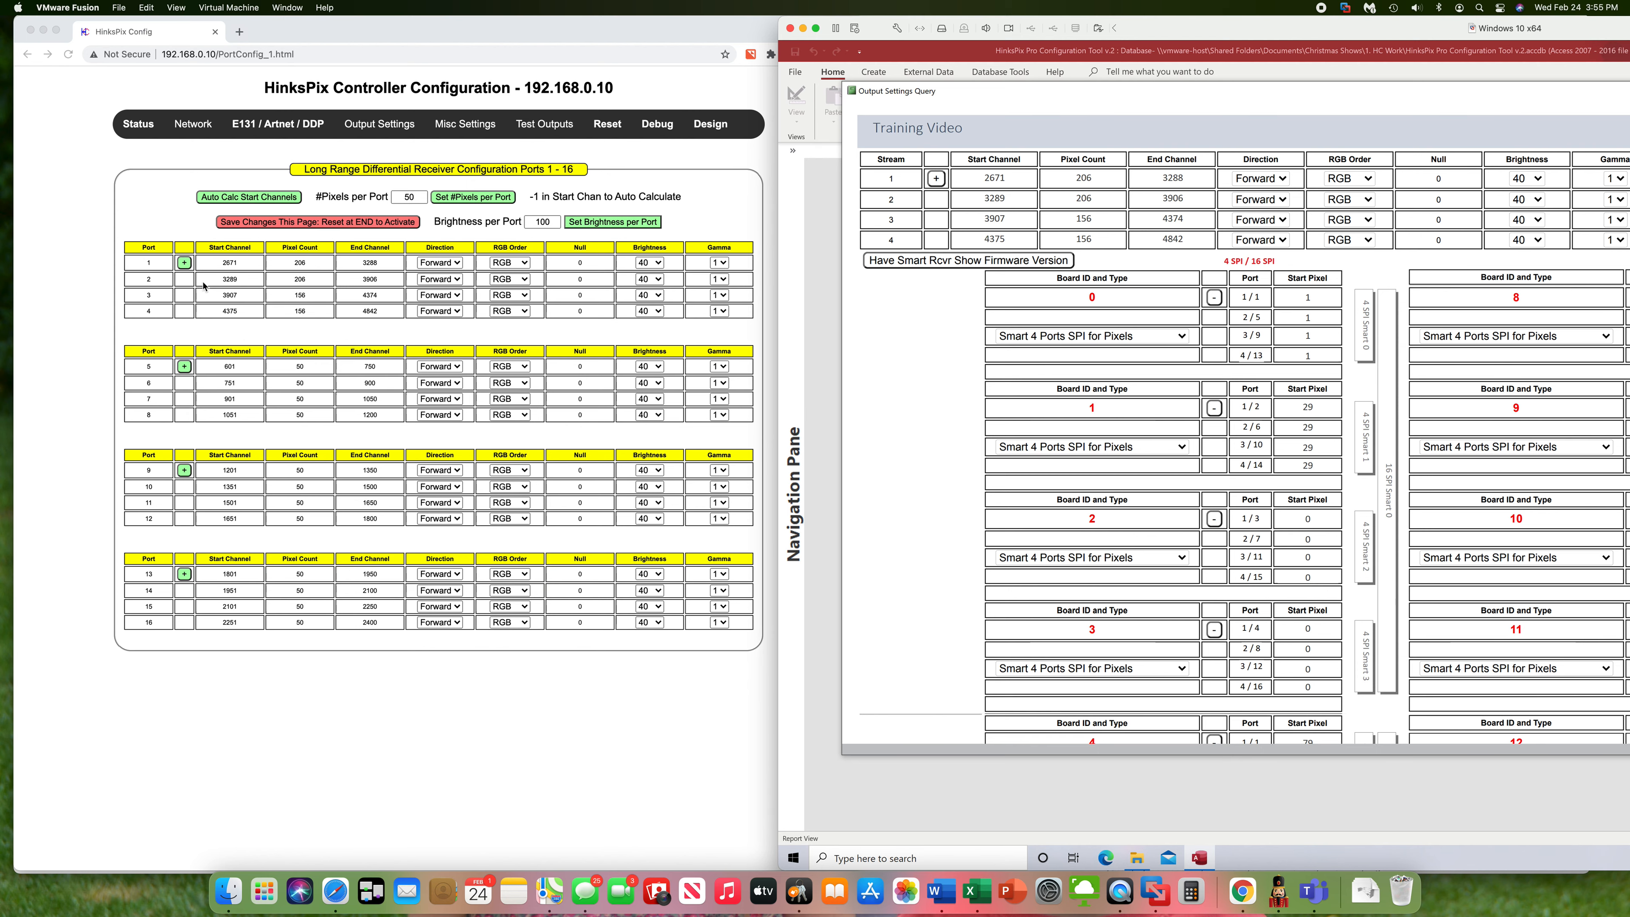
- Add a four-port smart receiver with board ID 0 to the first port group on the controller page, with start pixel 1 on every port
left_click(185, 265)
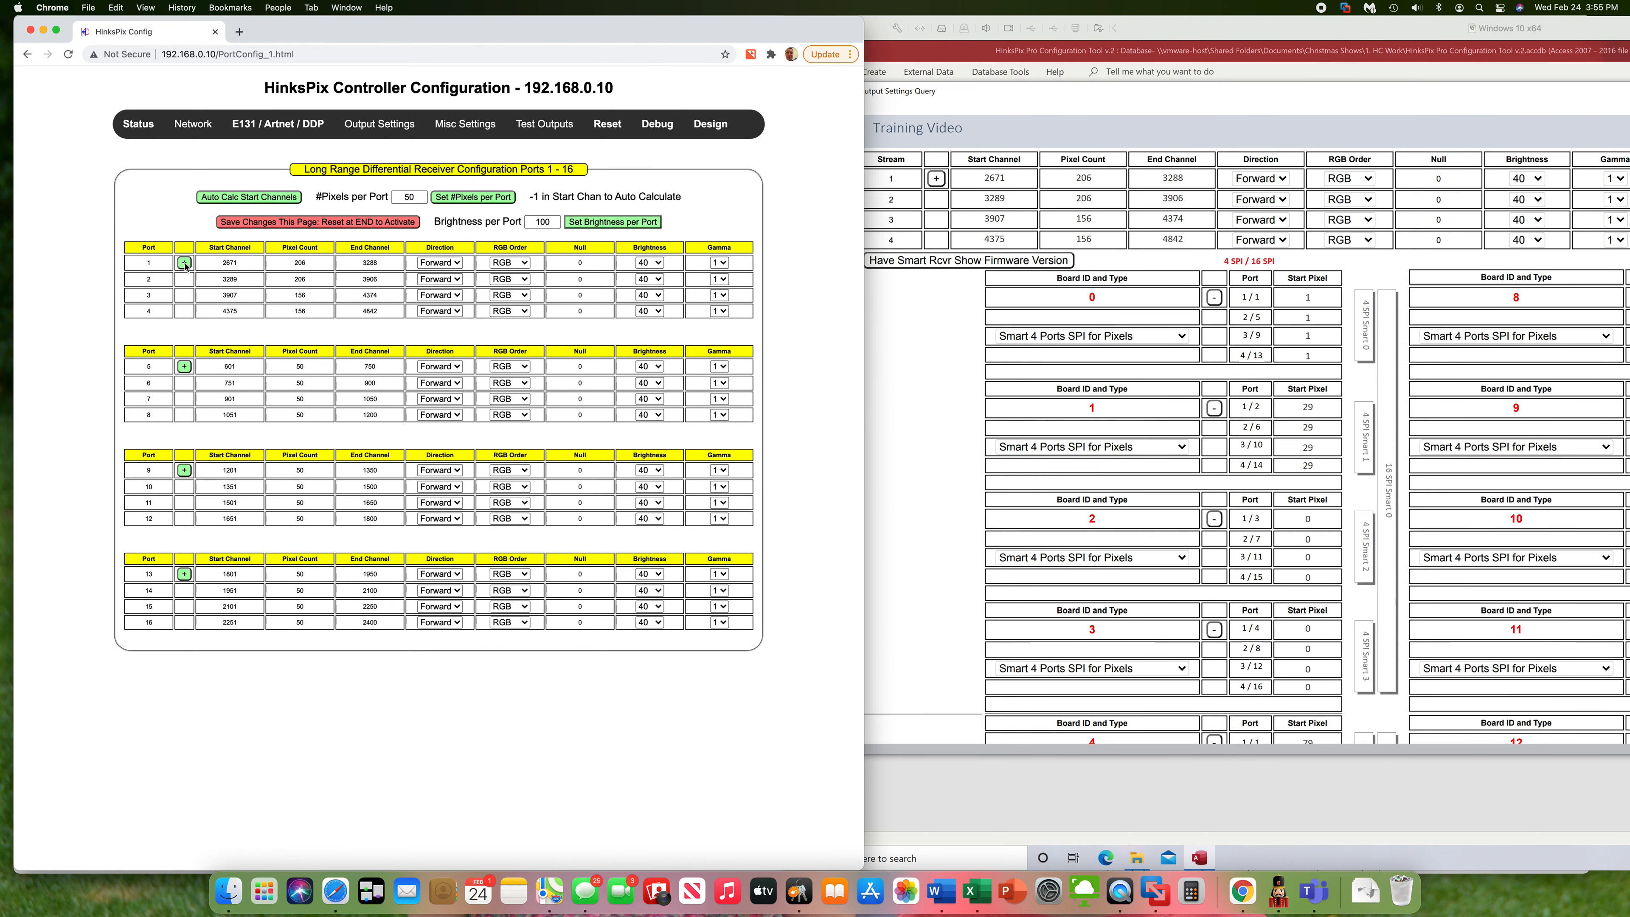
left_click(185, 263)
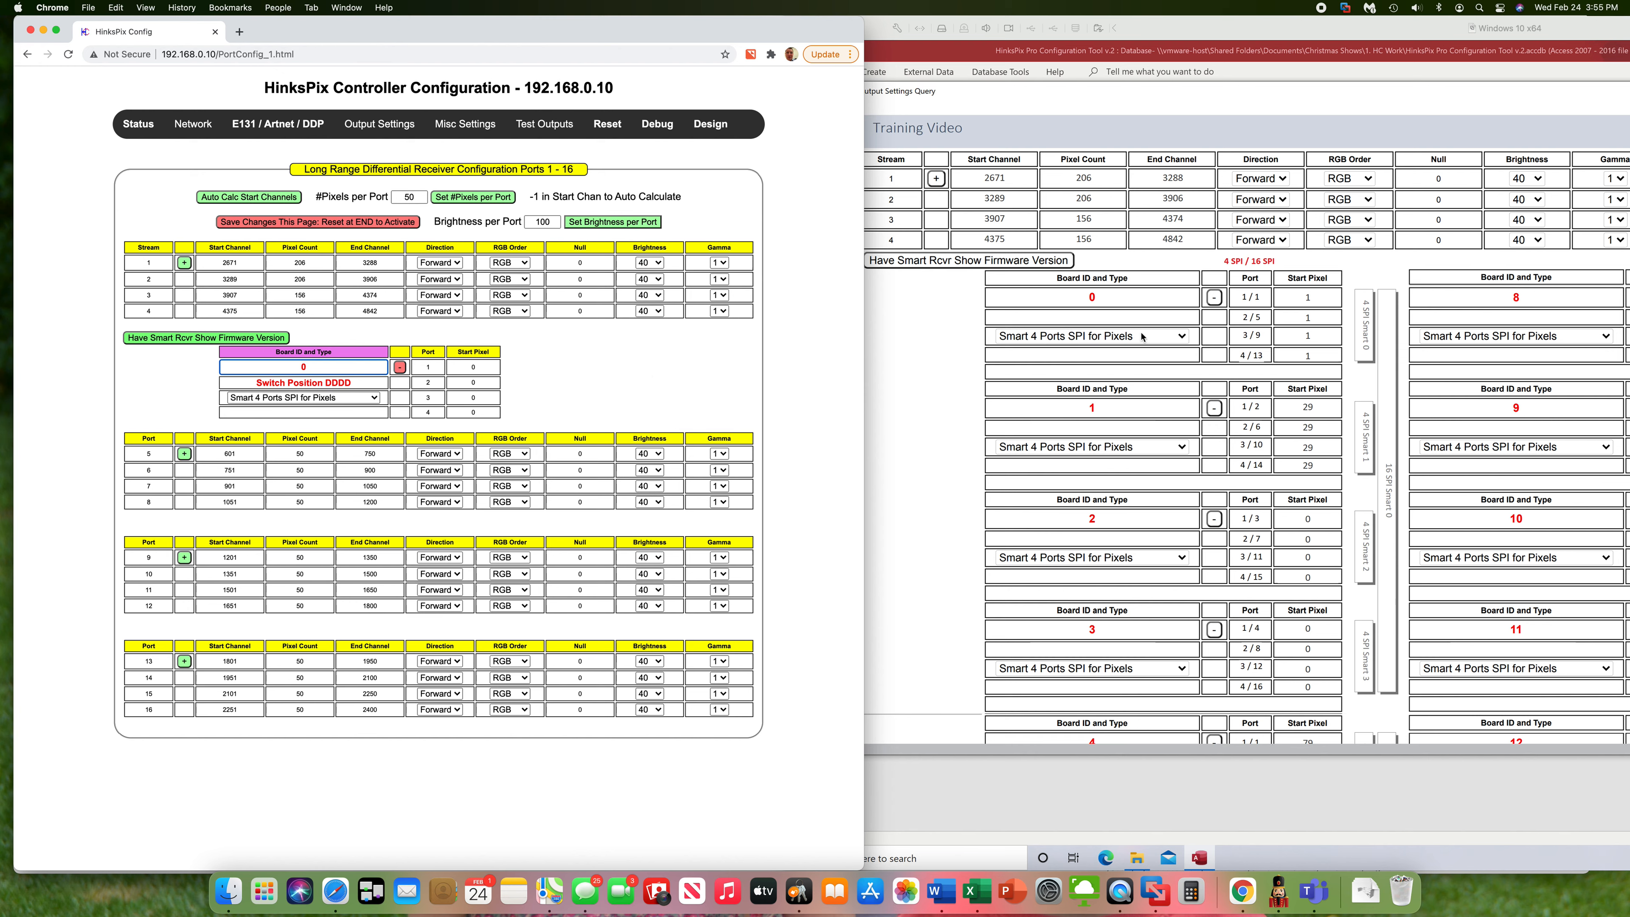
left_click(487, 367)
type("1")
left_click(489, 382)
type("1")
left_click(488, 397)
type("1")
left_click(488, 411)
type("1")
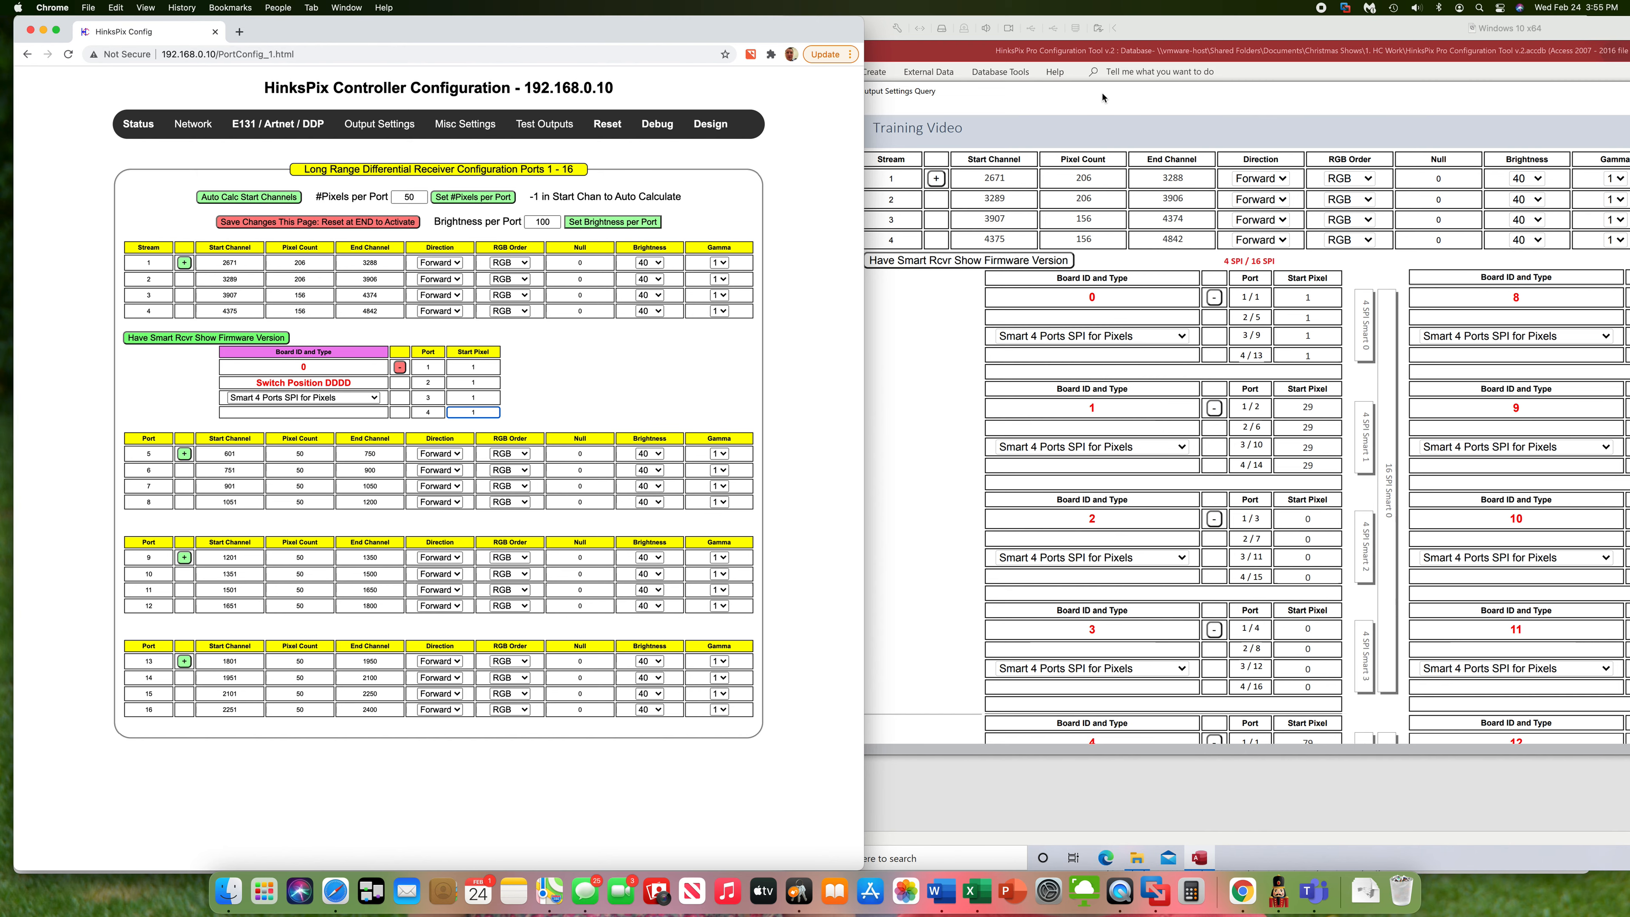
- Add a second four-port smart receiver to the first port group with board ID 1 and start pixel 29 on every port
left_click(1186, 142)
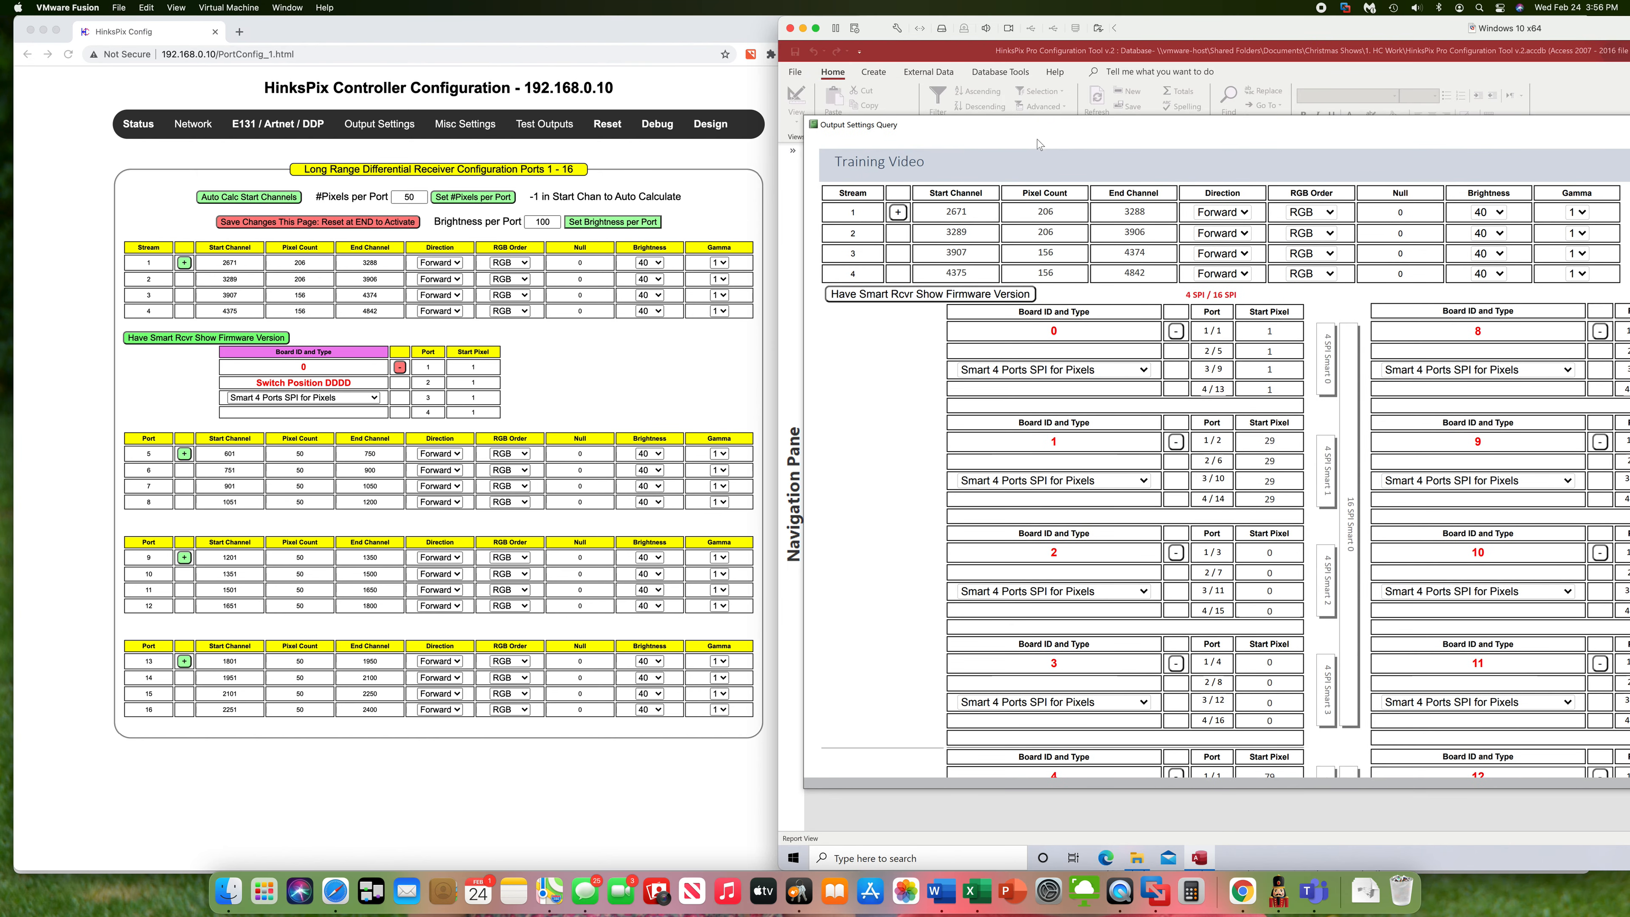
left_click(549, 375)
left_click(183, 264)
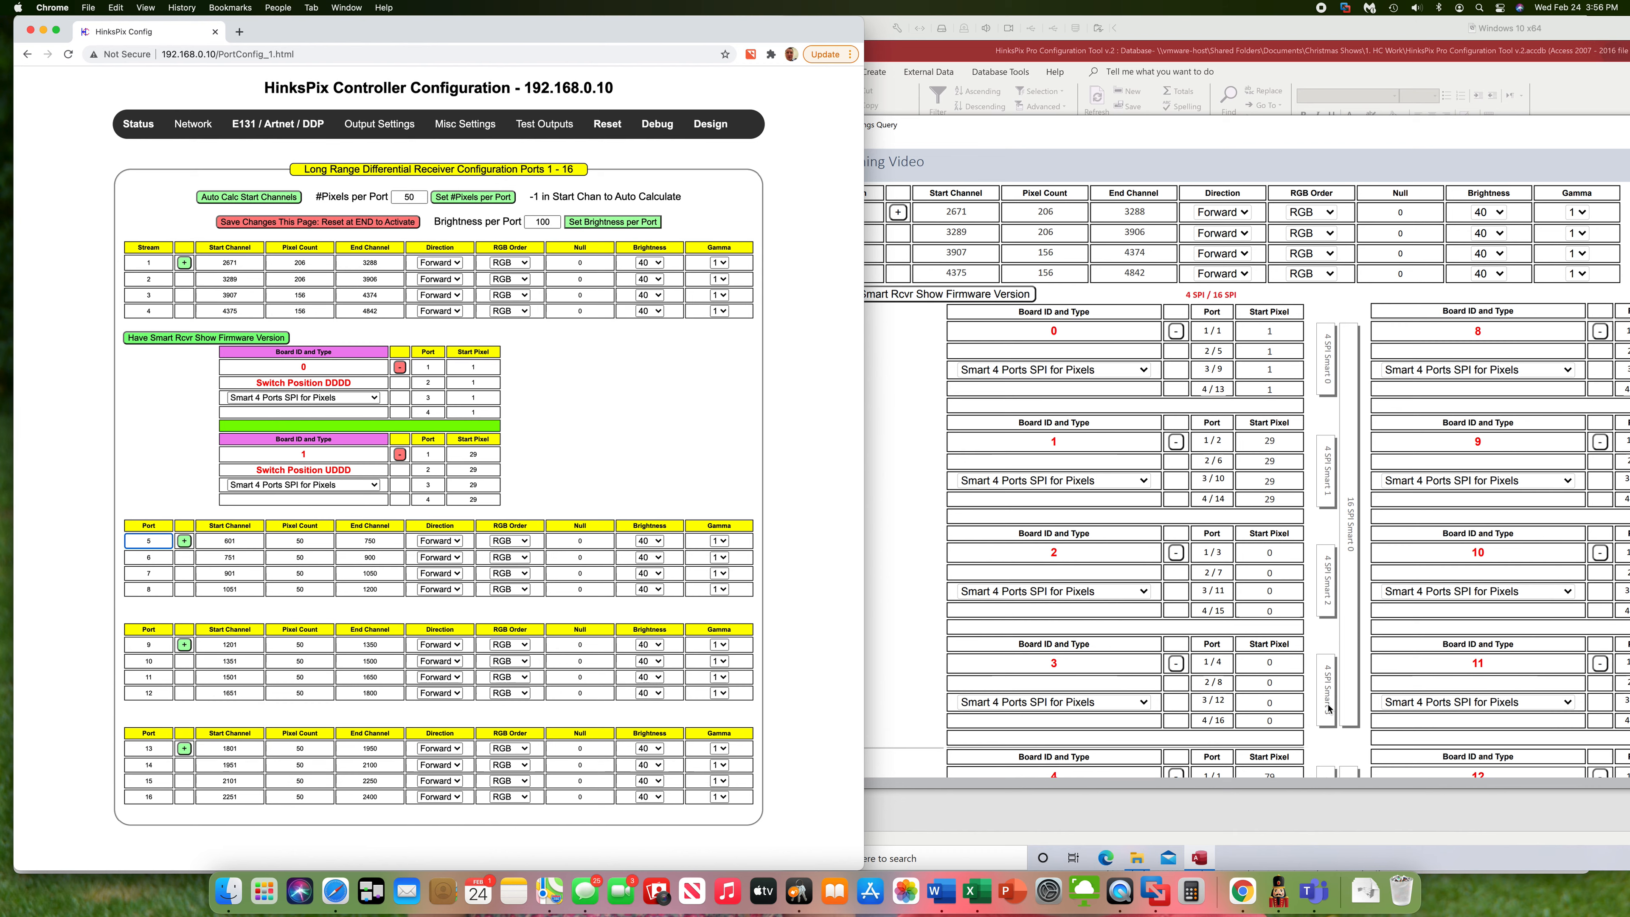
- Check receivers 4 to 7 in the output settings report and add a Smart 16 Ports SPI for Pixels receiver with board ID 4
left_click(1295, 650)
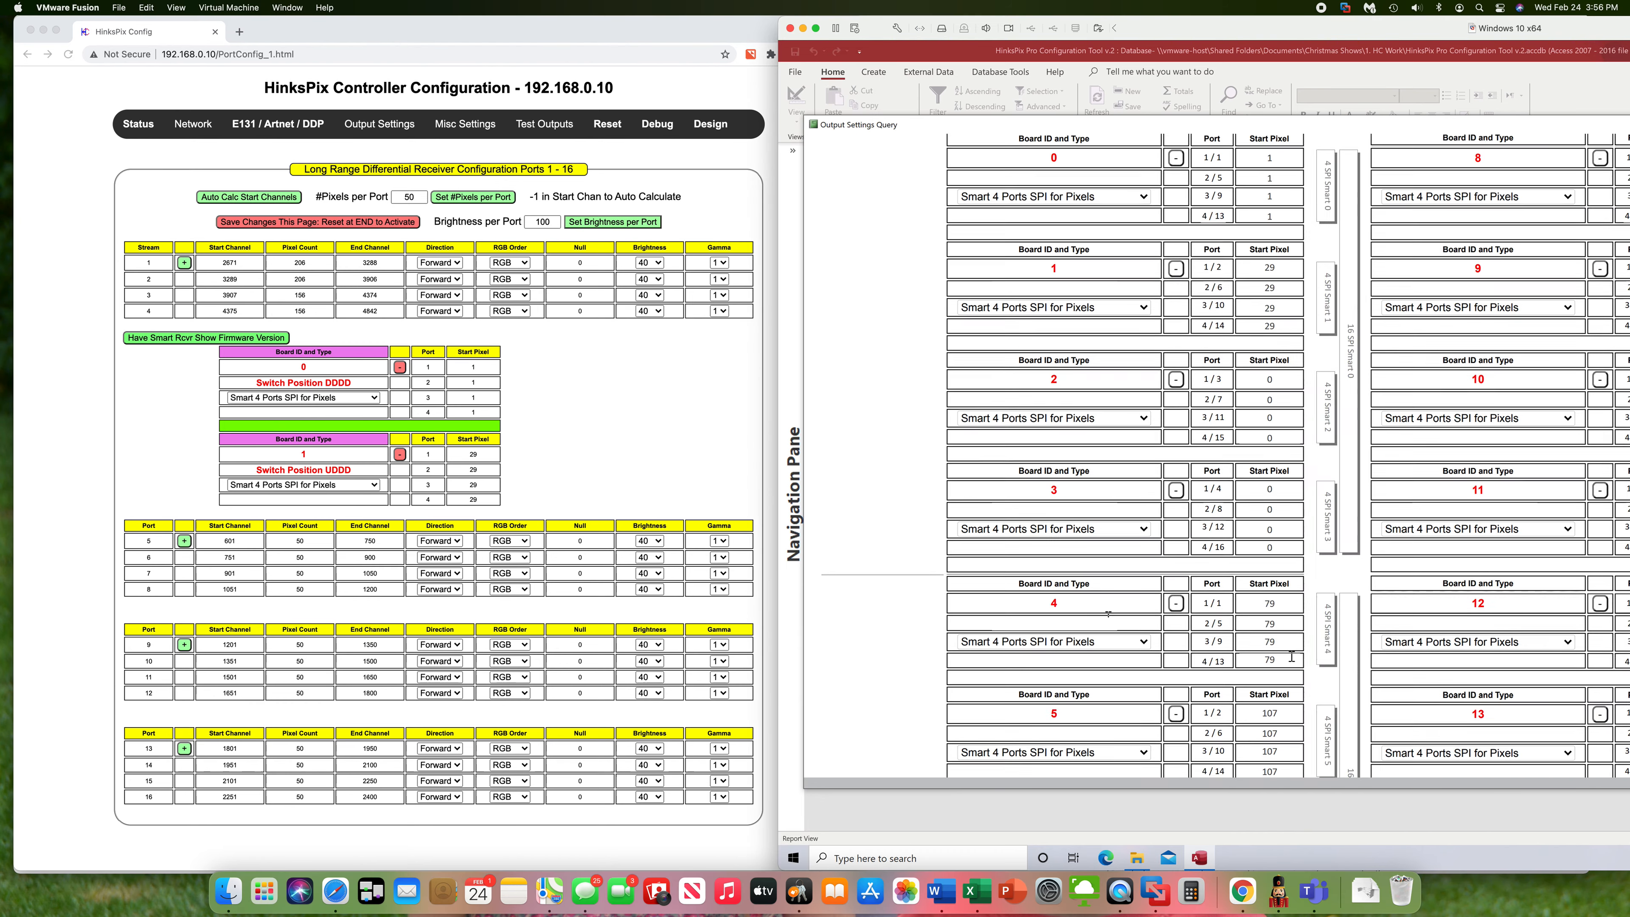
scroll(1294, 663, "down", 2)
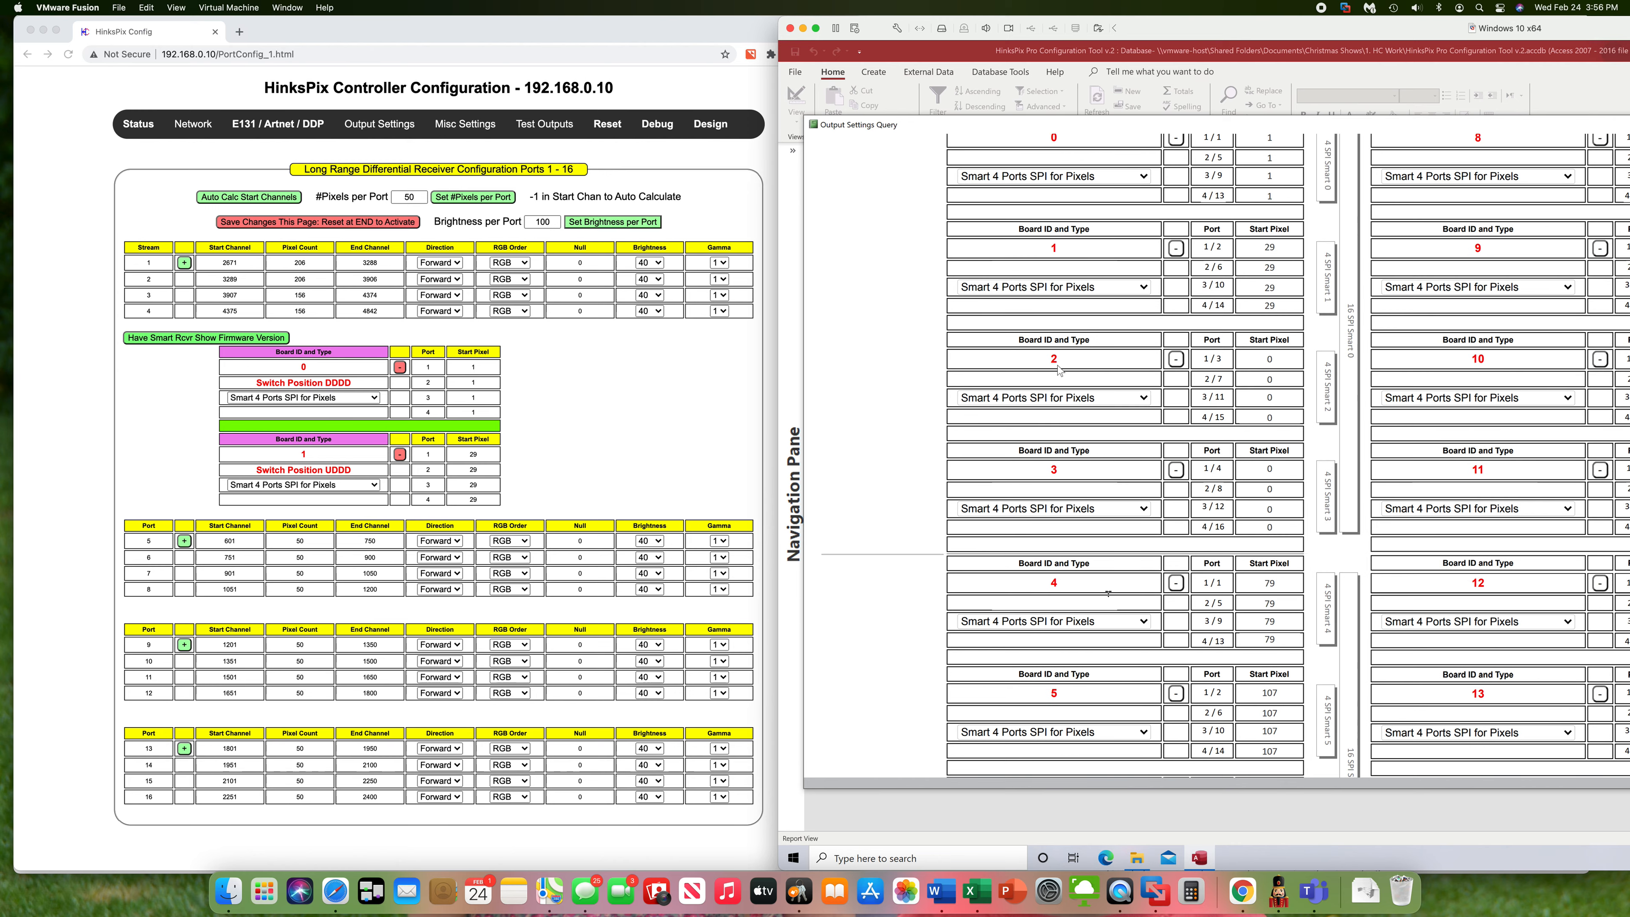
scroll(1115, 527, "down", 4)
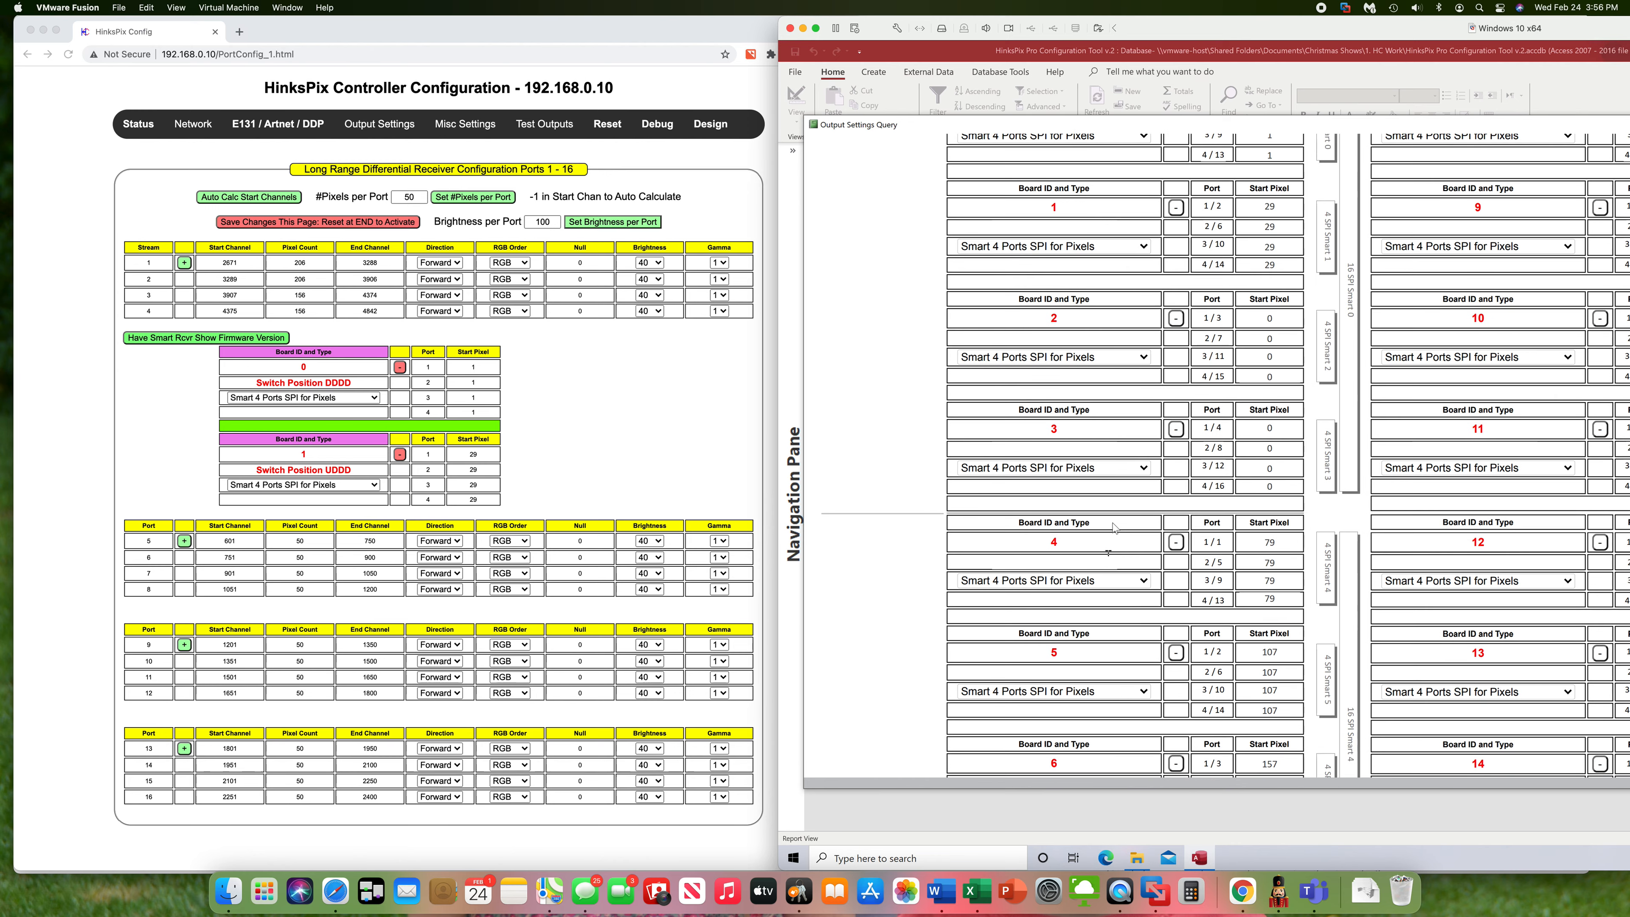
scroll(1112, 522, "down", 2)
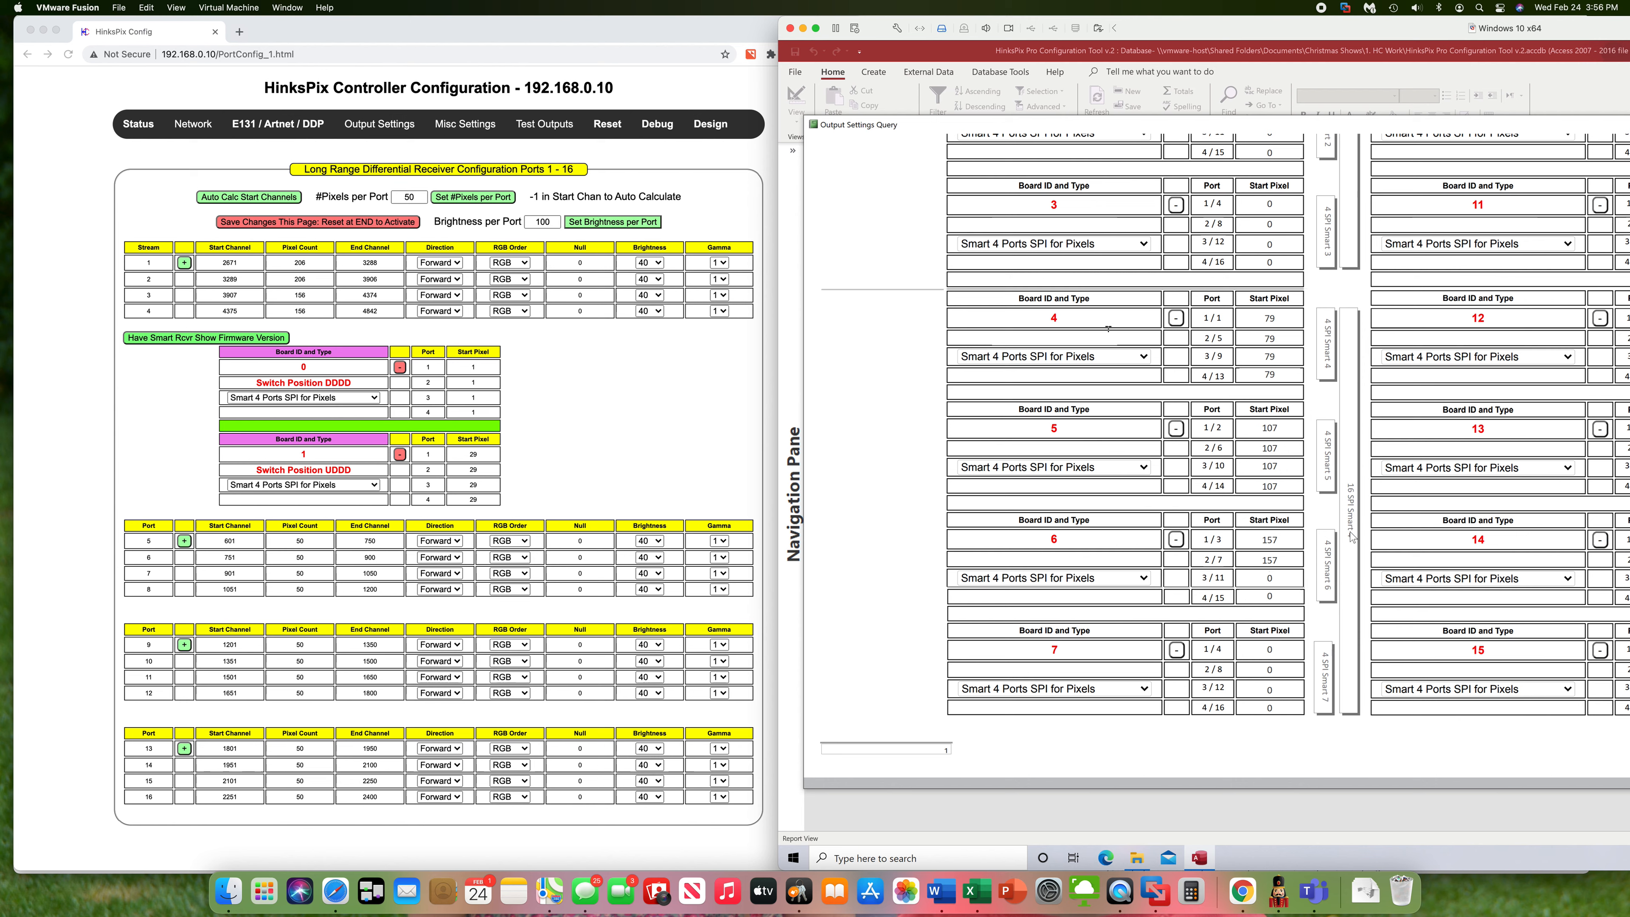
left_click(186, 272)
left_click(184, 263)
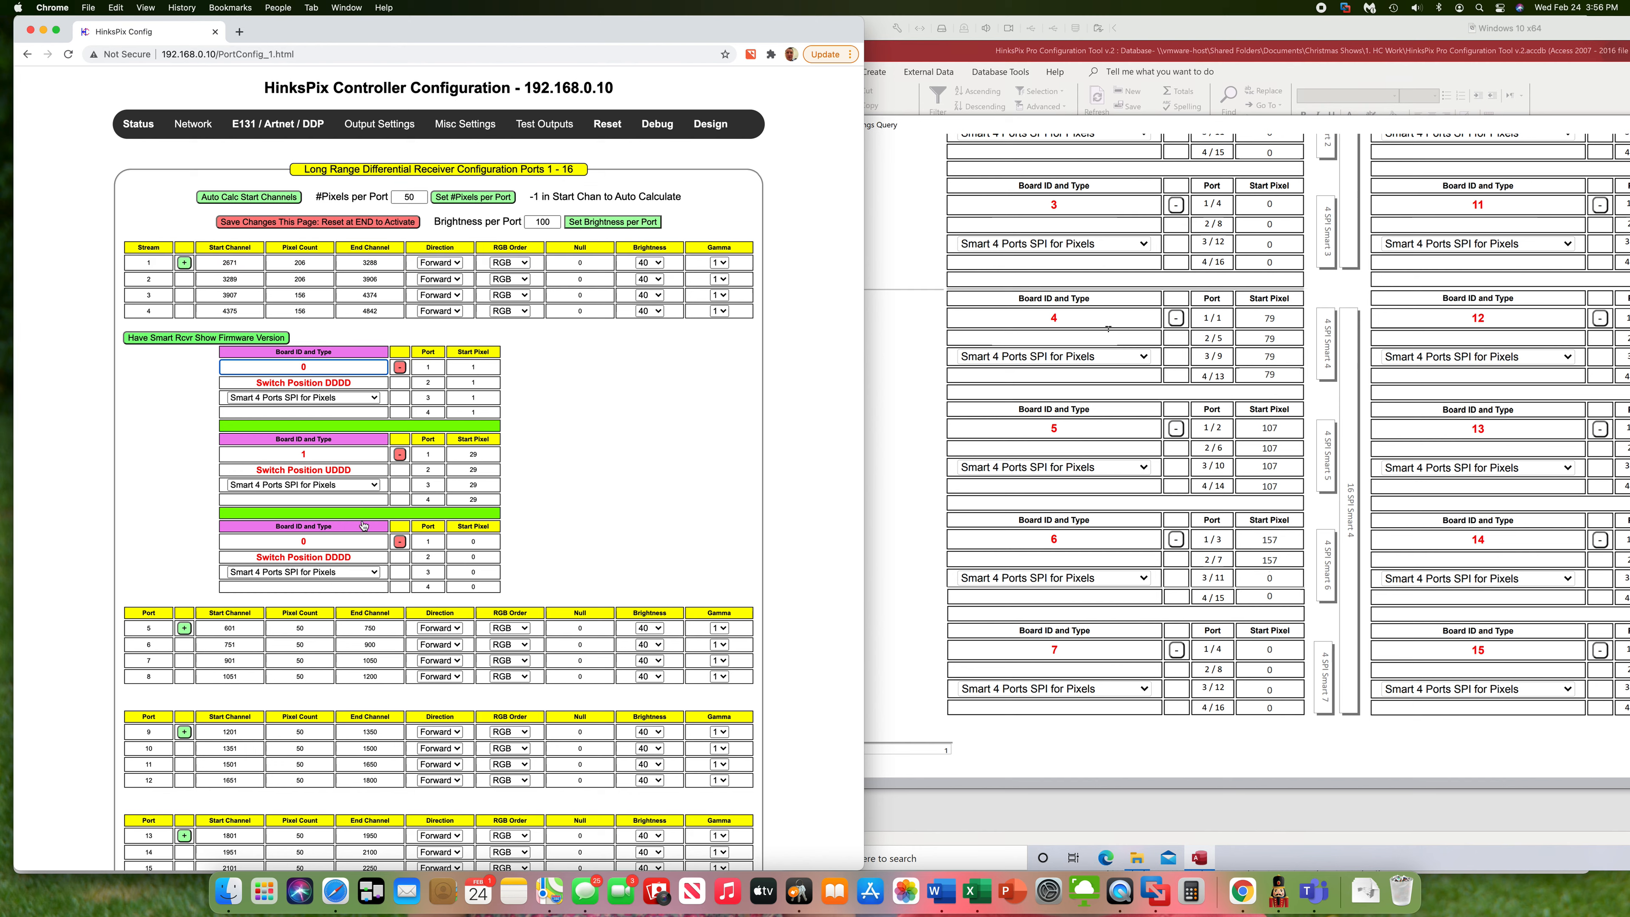
left_click(347, 571)
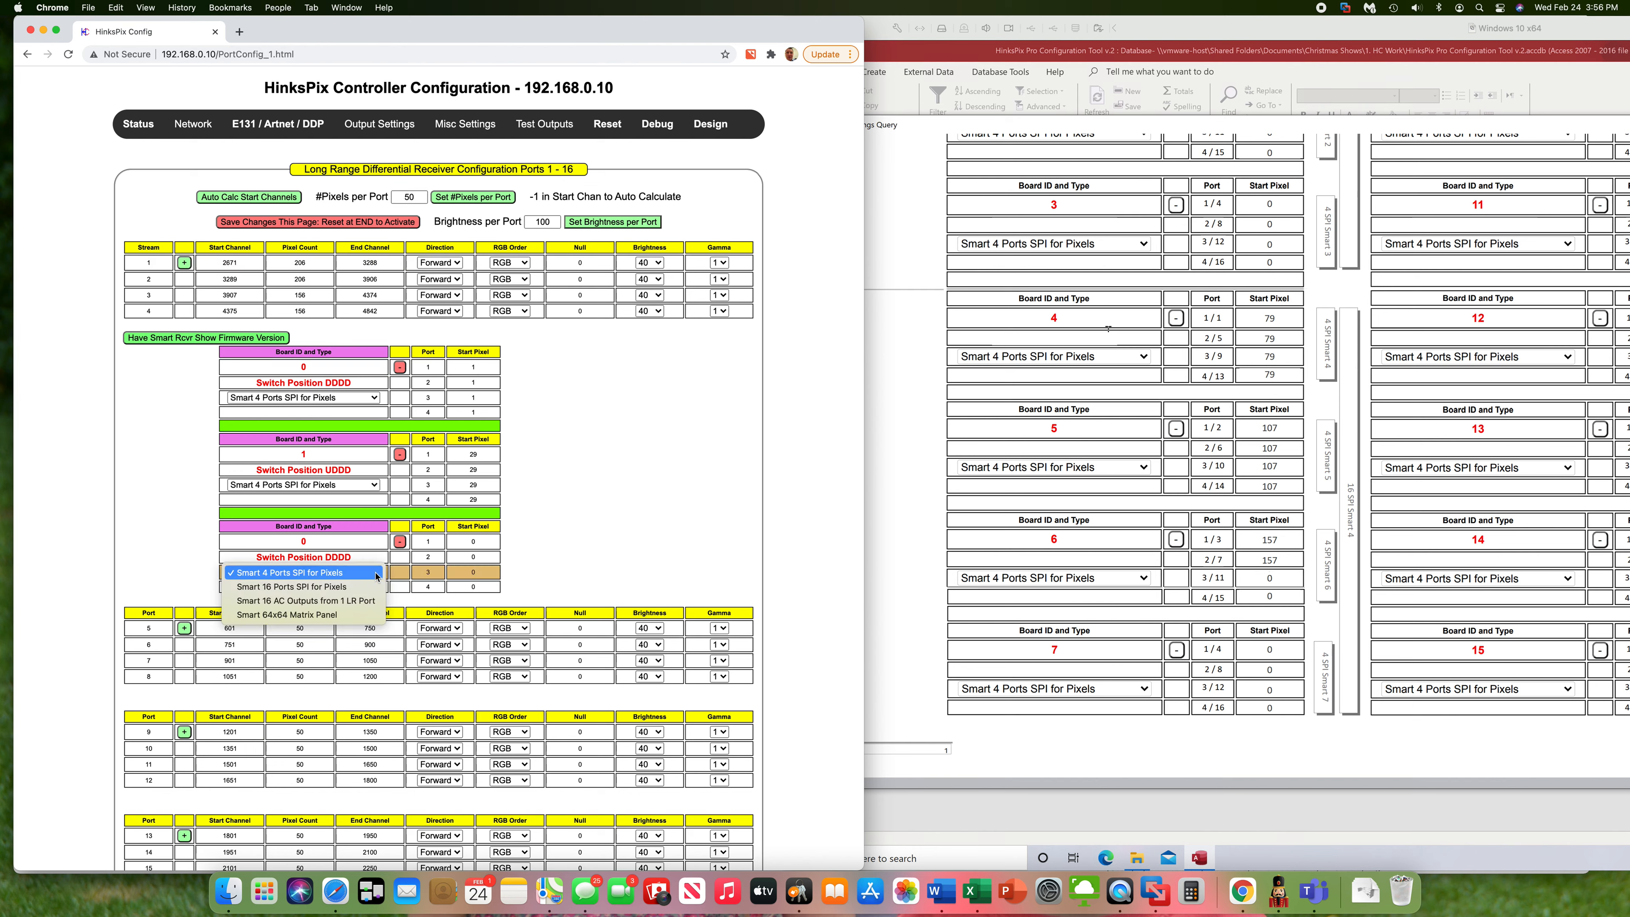
left_click(347, 587)
left_click(341, 539)
type("4")
key("Tab")
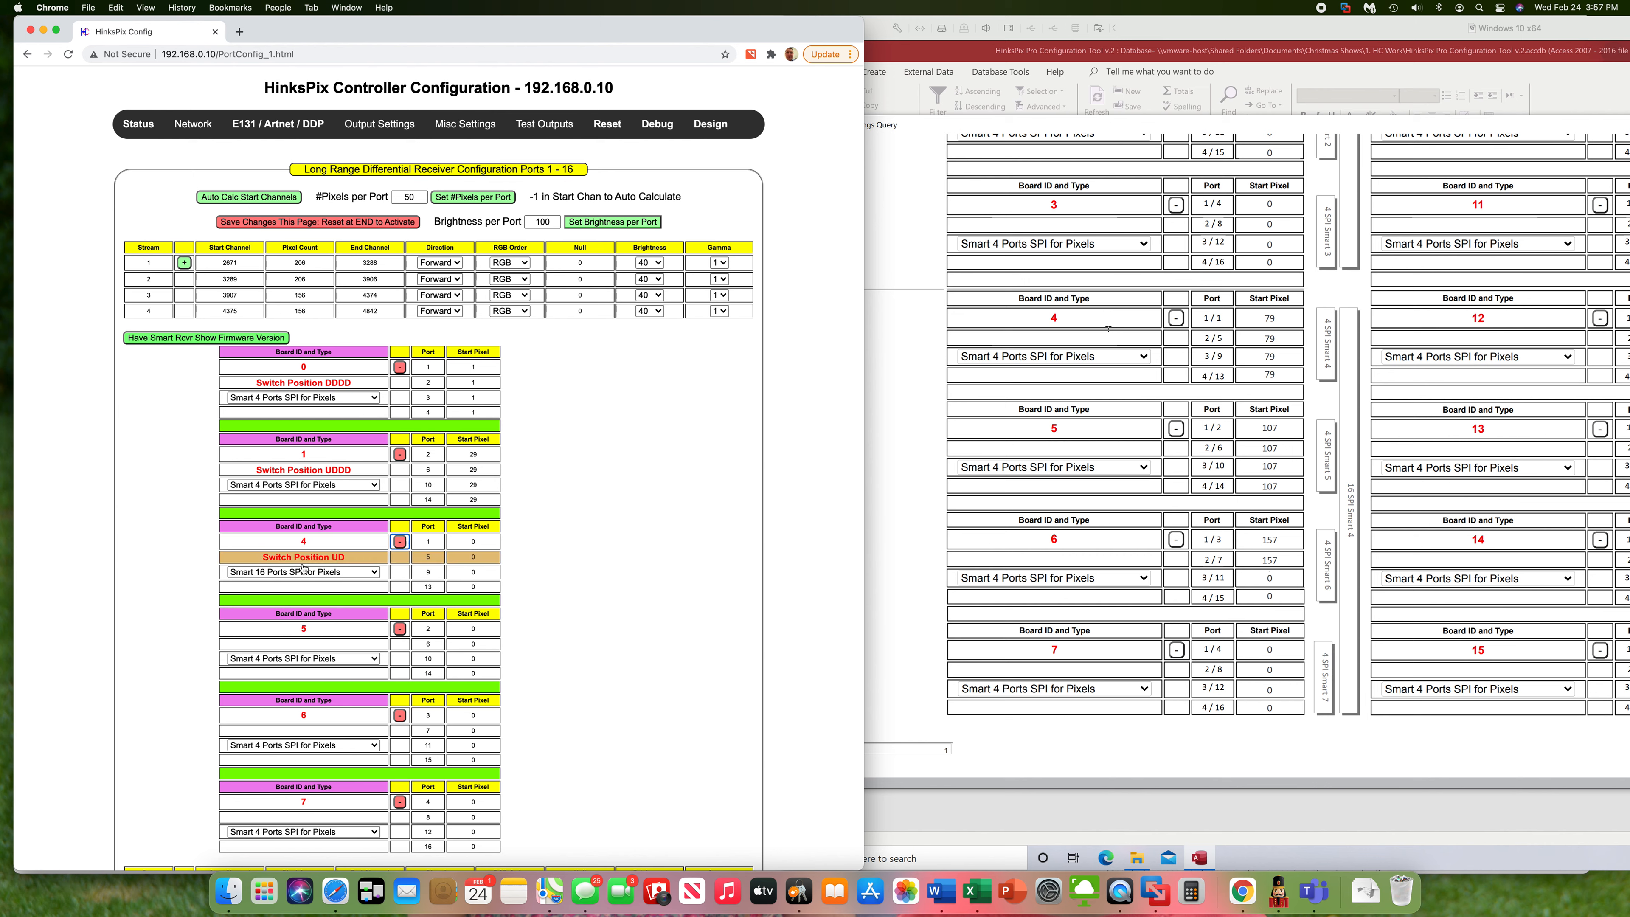
- Bring the report back beside the controller page and set the start pixel to 79 on board 4's ports 1, 5, 9 and 13
left_click(480, 543)
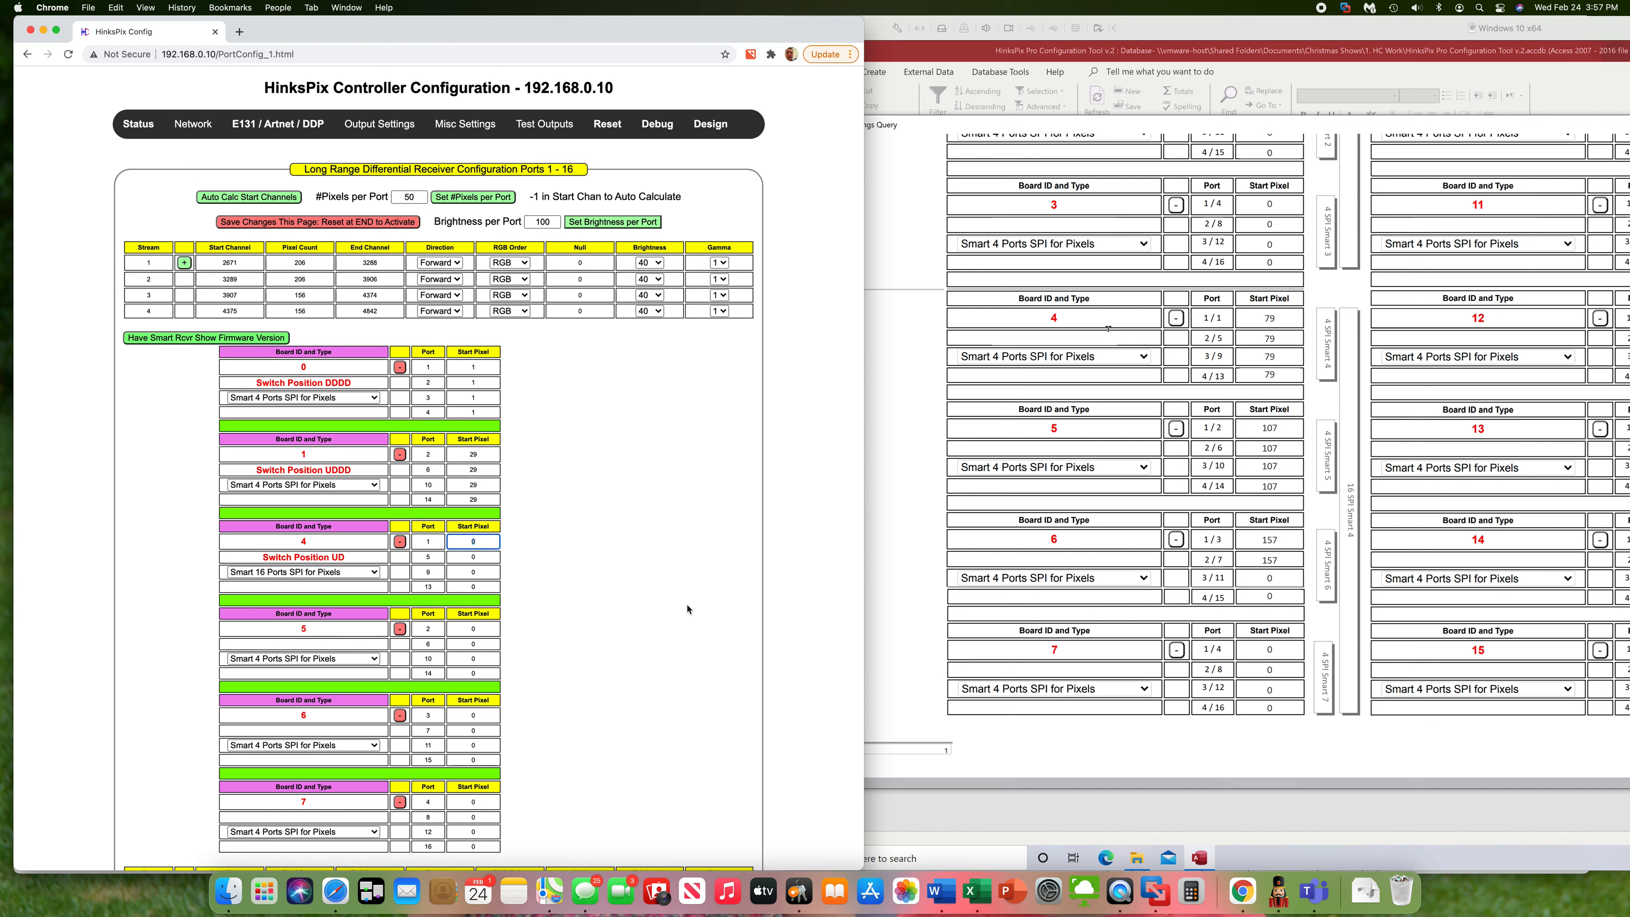
left_click(1072, 806)
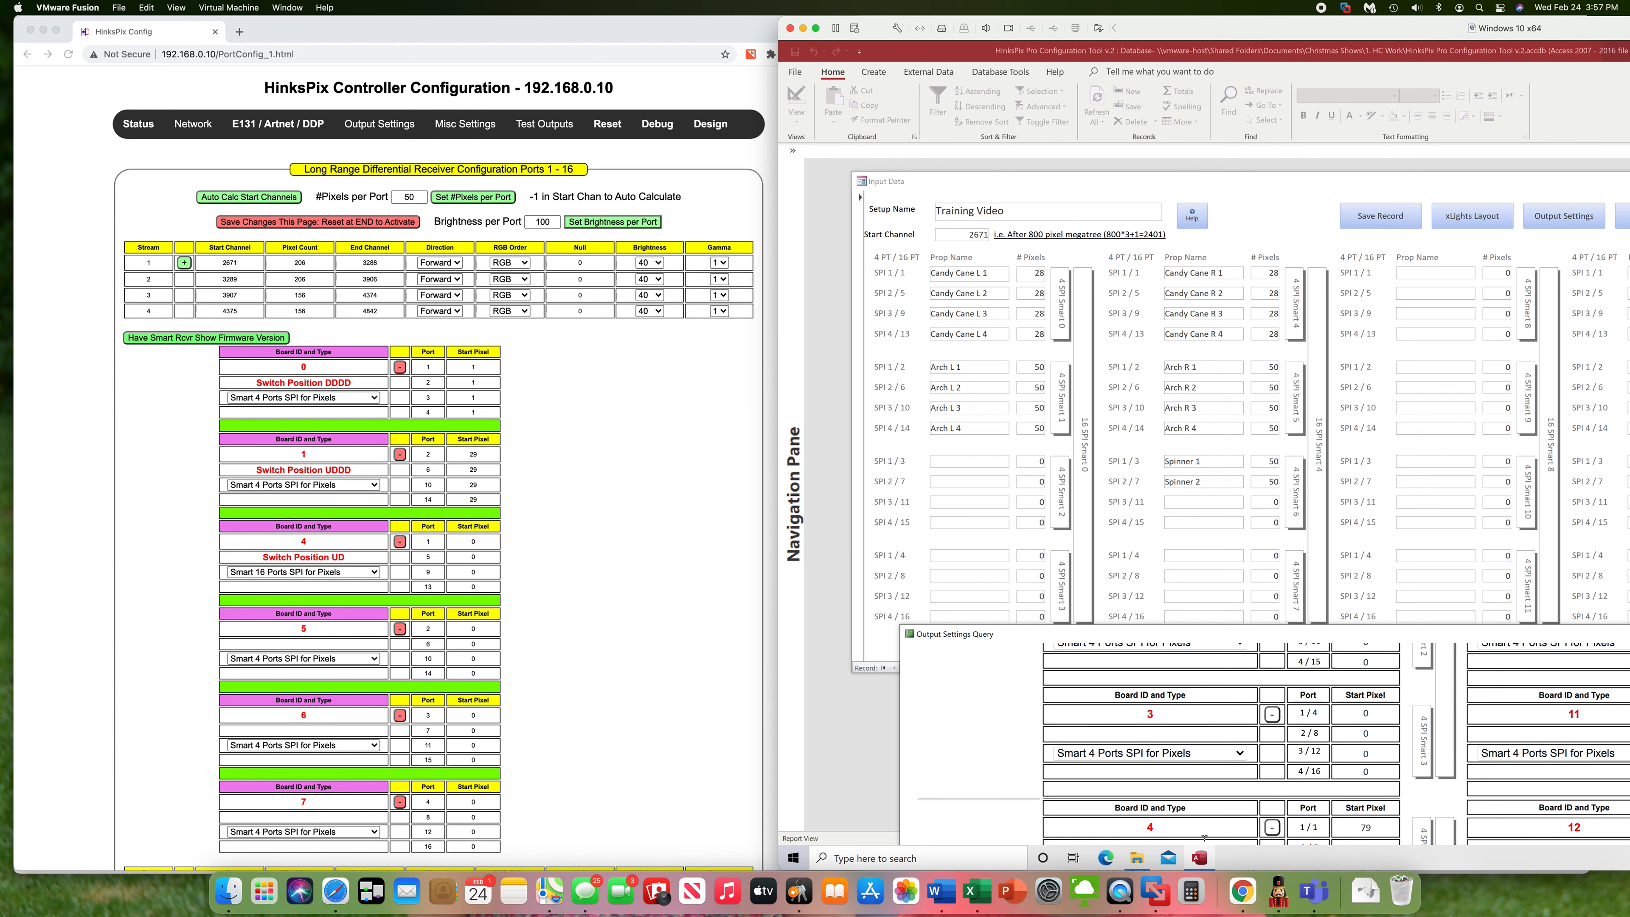
left_click_drag(1215, 638, 1096, 155)
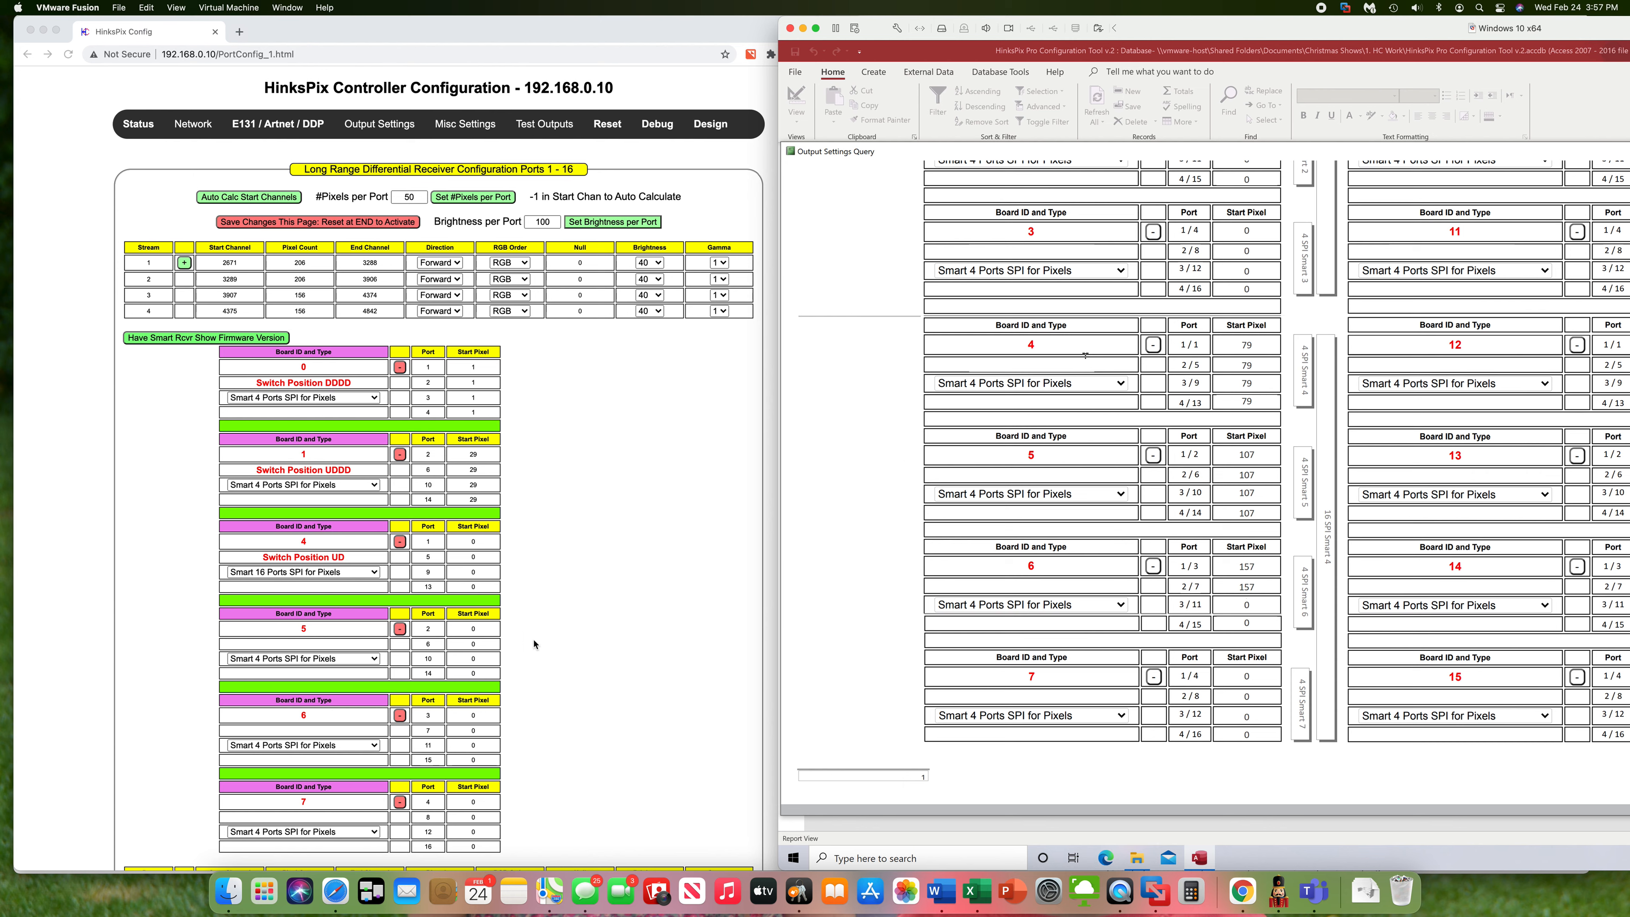
left_click(484, 541)
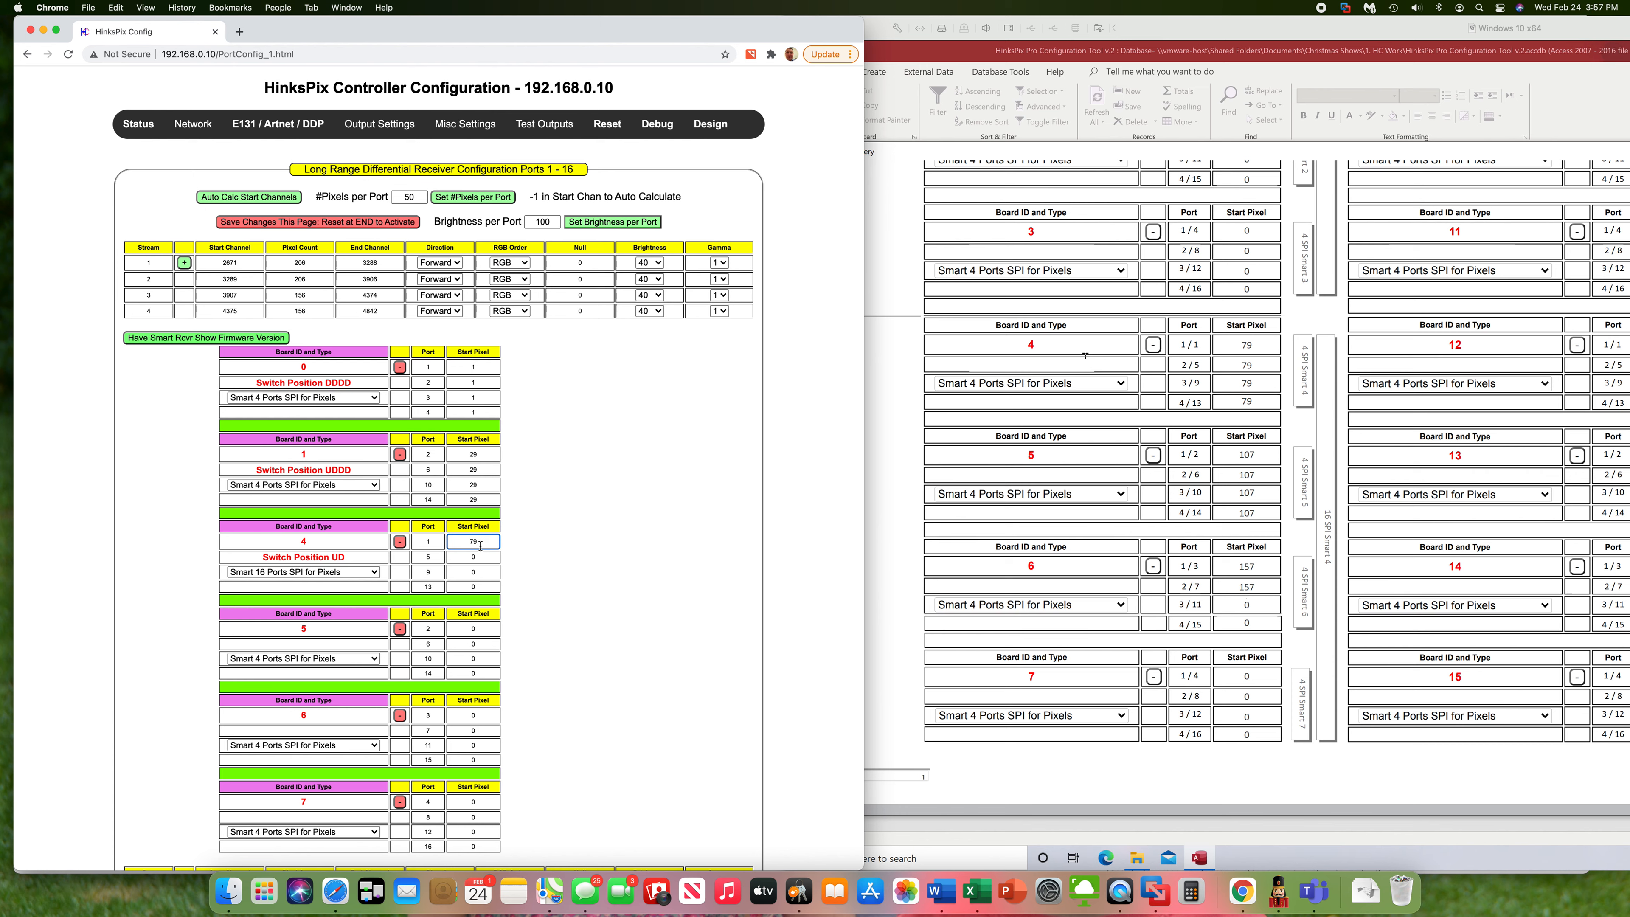
left_click(483, 558)
type("79")
key("Tab")
type("79")
- Set the start pixel to 107 on board 5's ports 2, 6, 10 and 14
left_click(487, 628)
type("107")
double_click(489, 630)
key("super+c")
double_click(481, 645)
key("super+v")
double_click(486, 661)
key("super+v")
double_click(486, 674)
key("super+v")
- Set the start pixel to 157 on board 6's ports 3 and 7
double_click(487, 714)
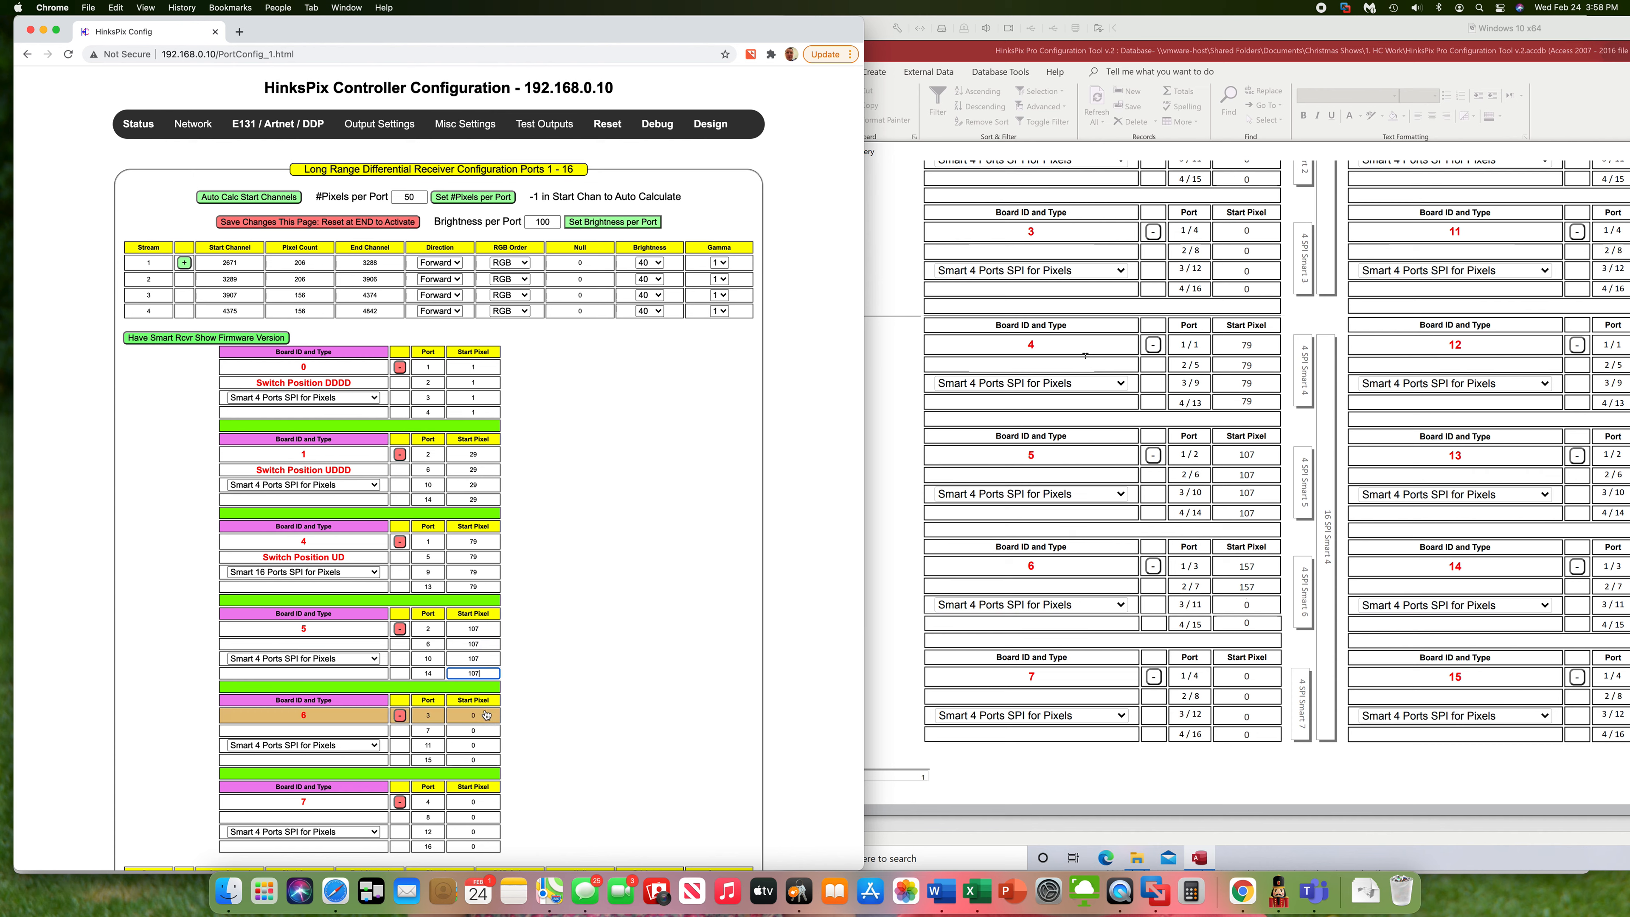
type("157")
key("Tab")
type("157")
left_click(533, 717)
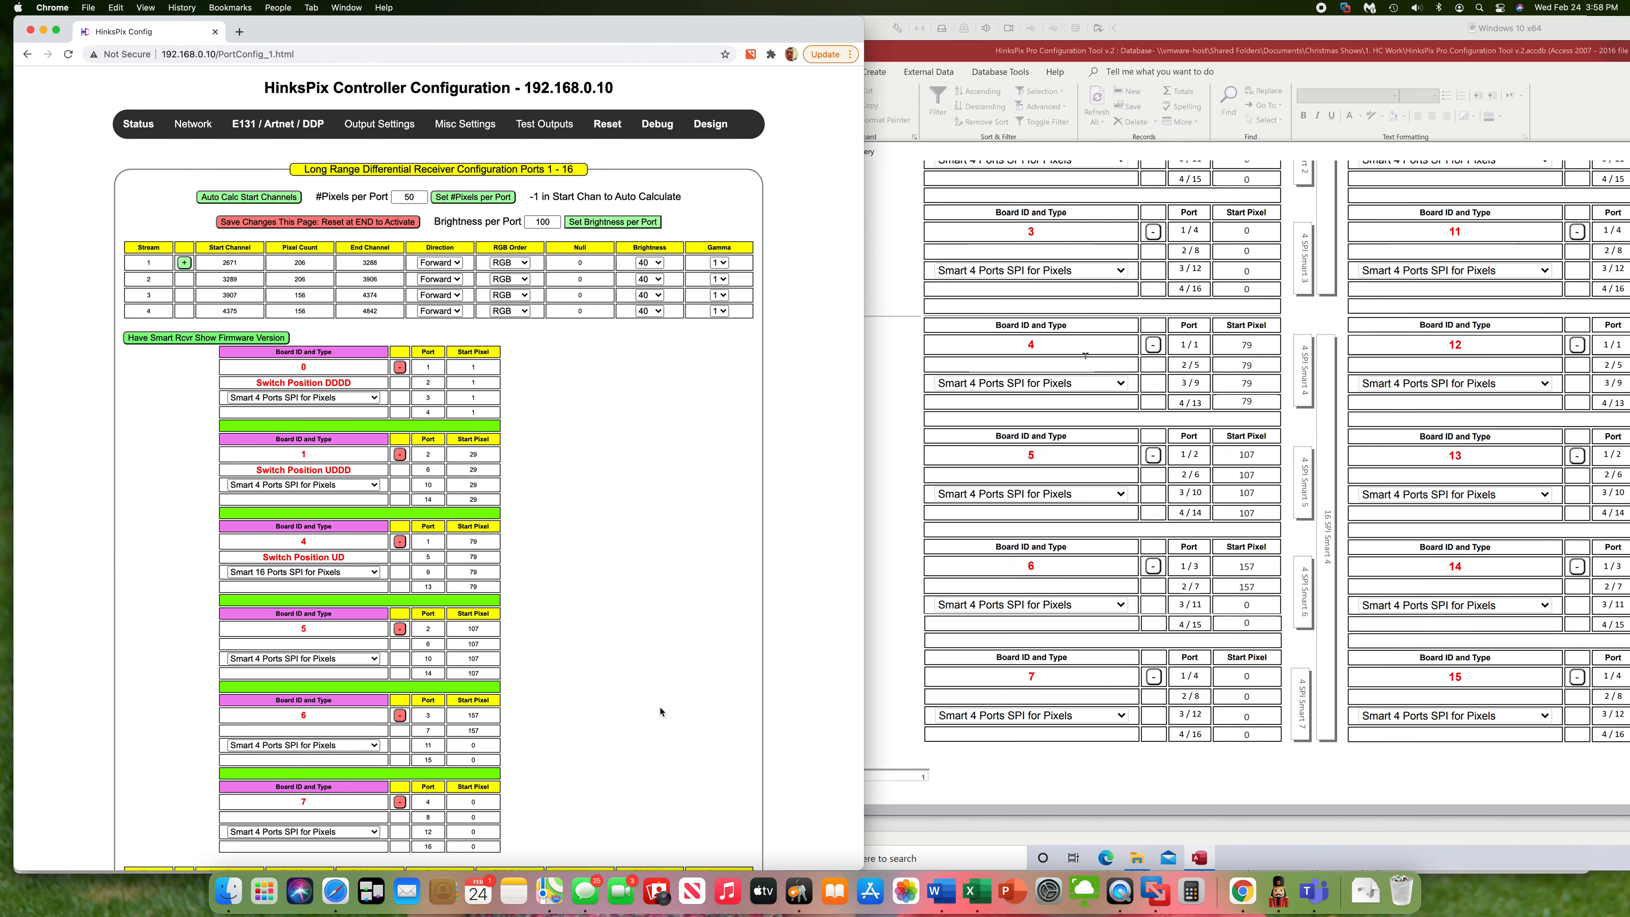
scroll(663, 712, "down", 1)
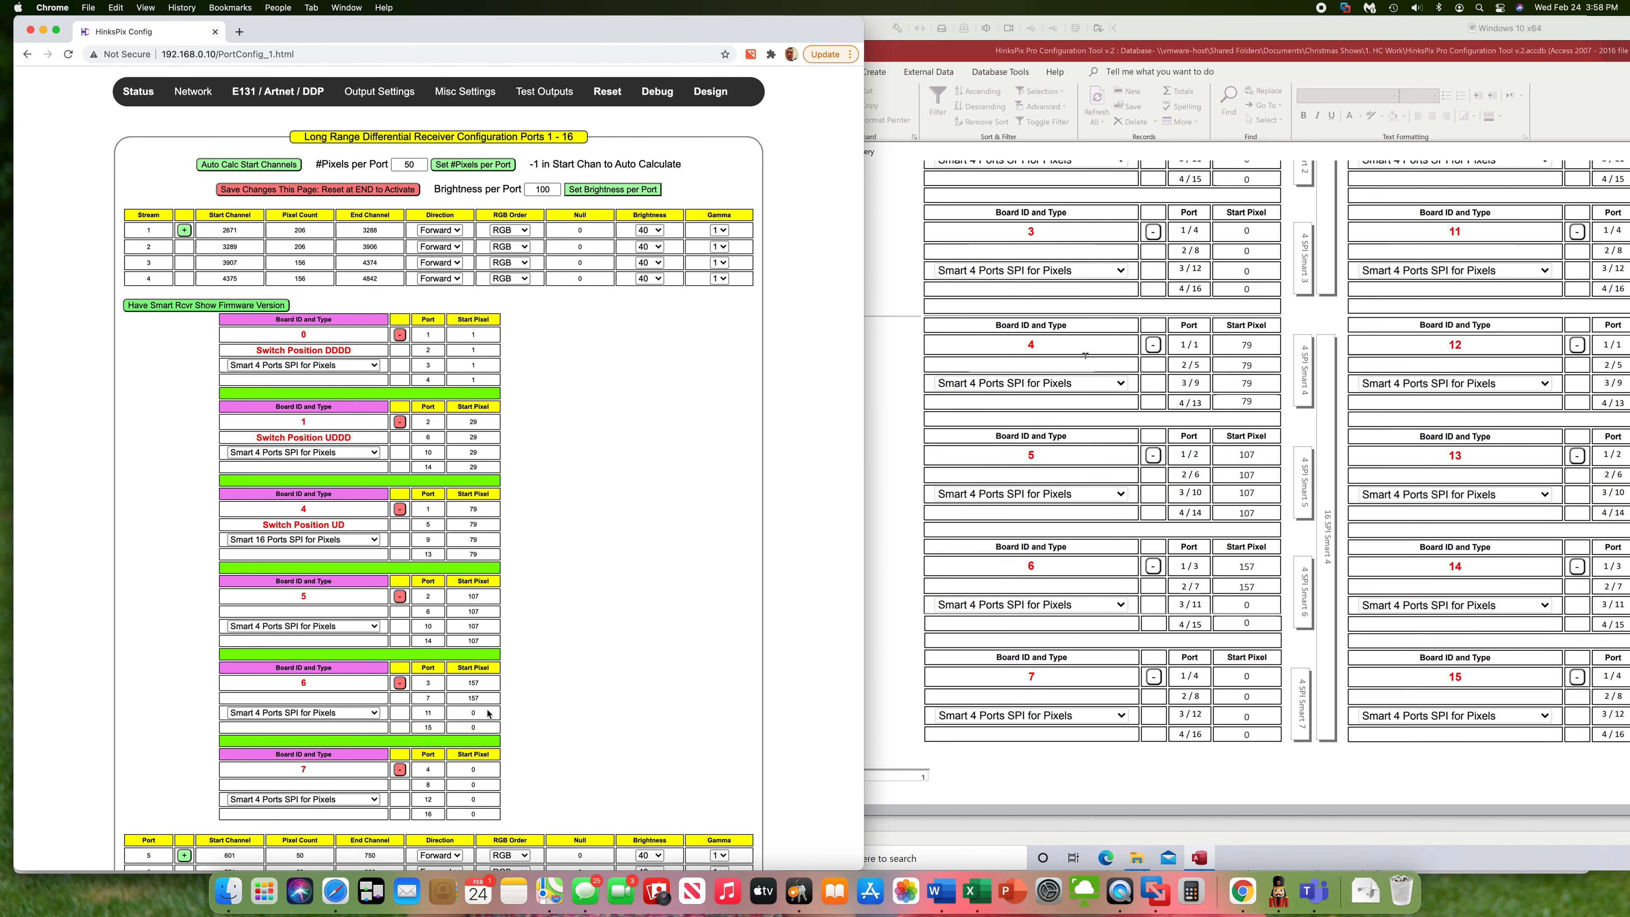
left_click(474, 714)
scroll(630, 718, "up", 1)
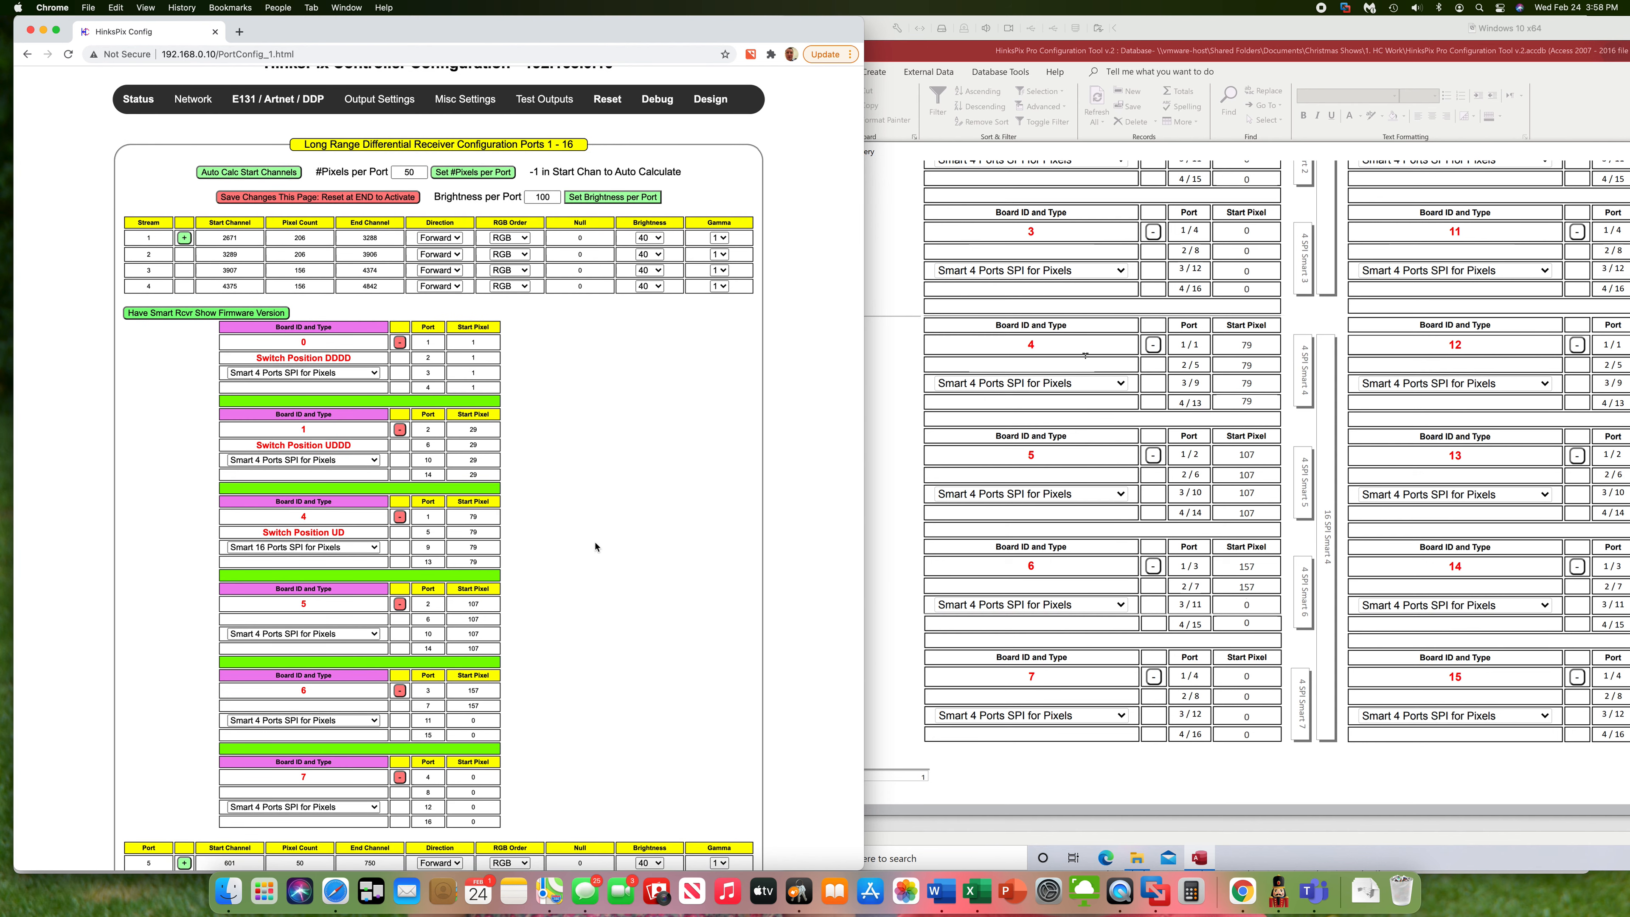
- Set the start pixel of board 7's port 4 to 1 and save the changes on the port configuration page
left_click(361, 200)
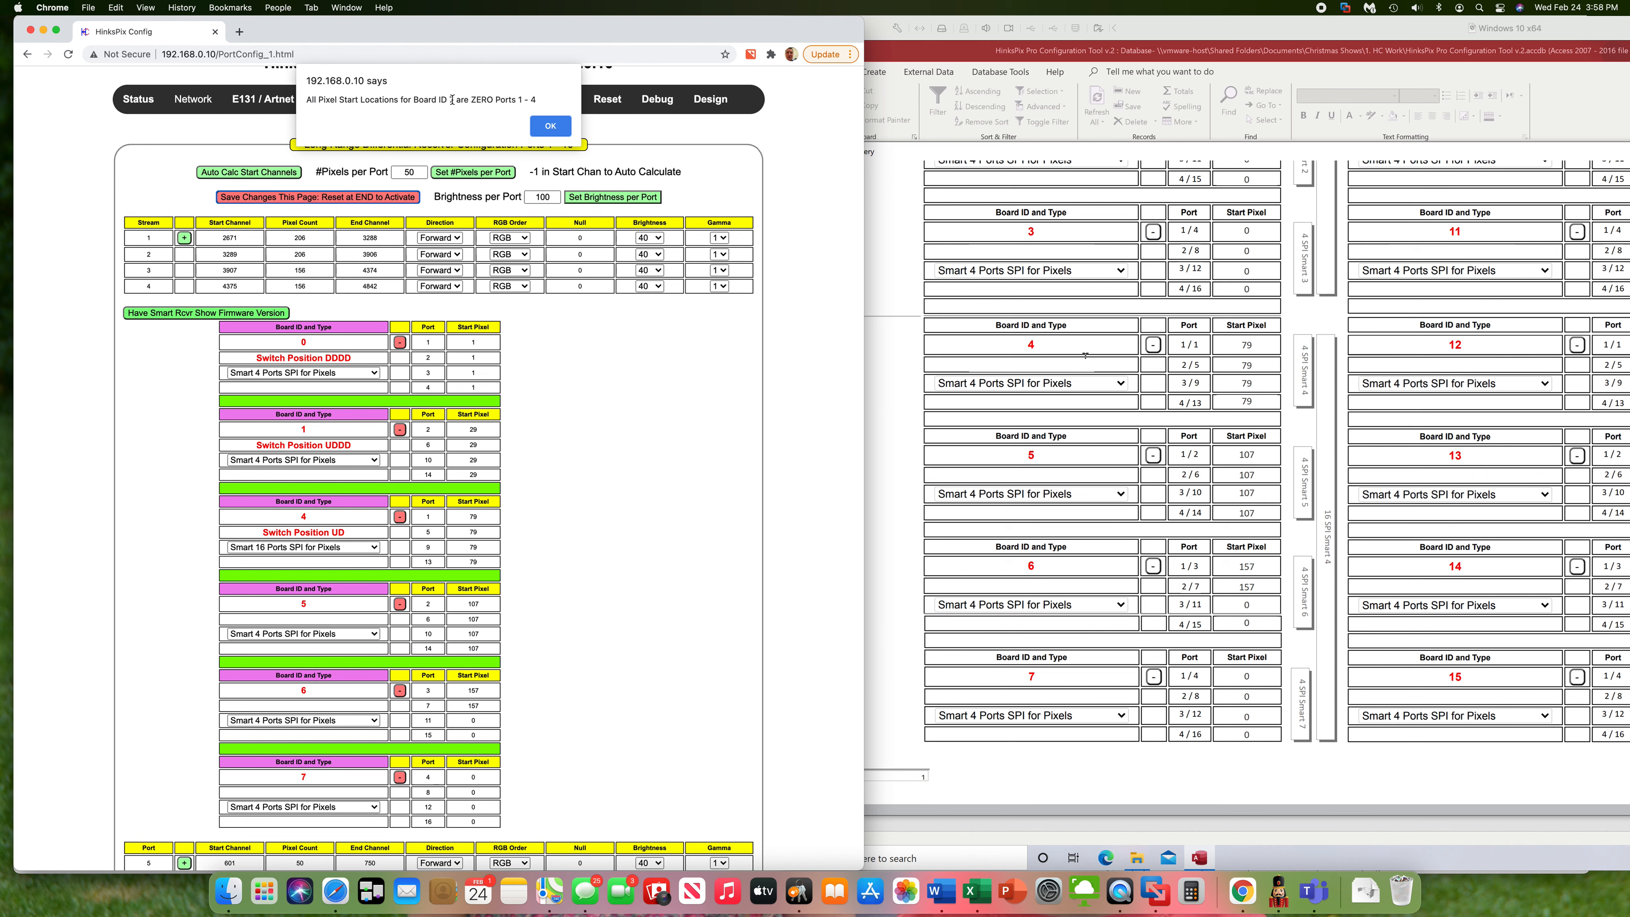
left_click(543, 125)
left_click(484, 778)
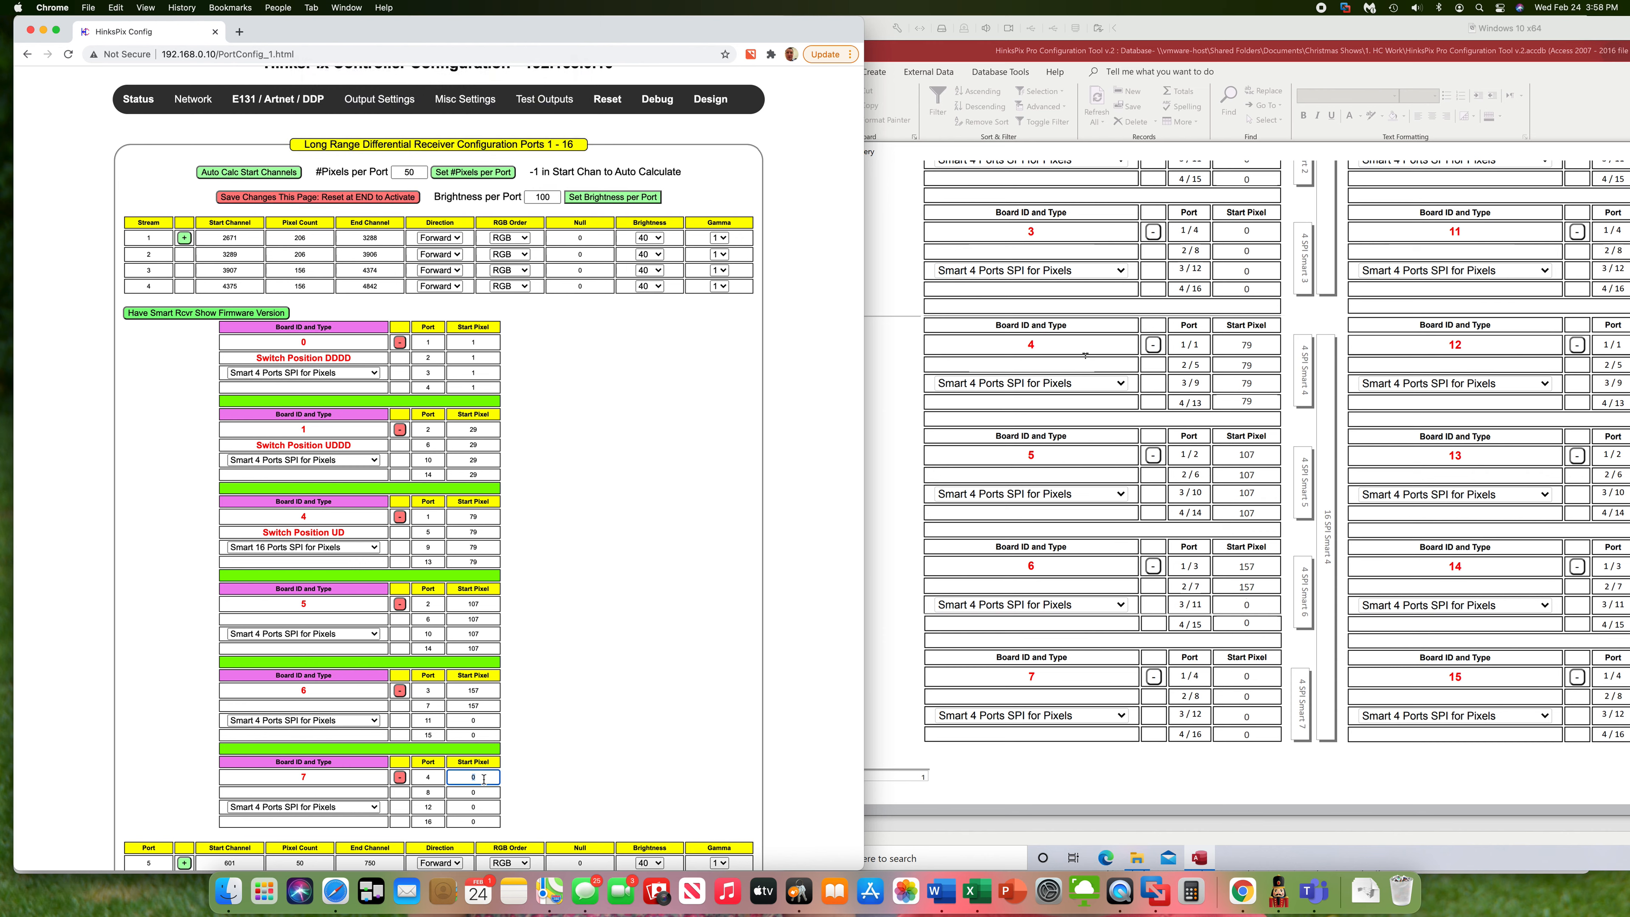
key("Tab")
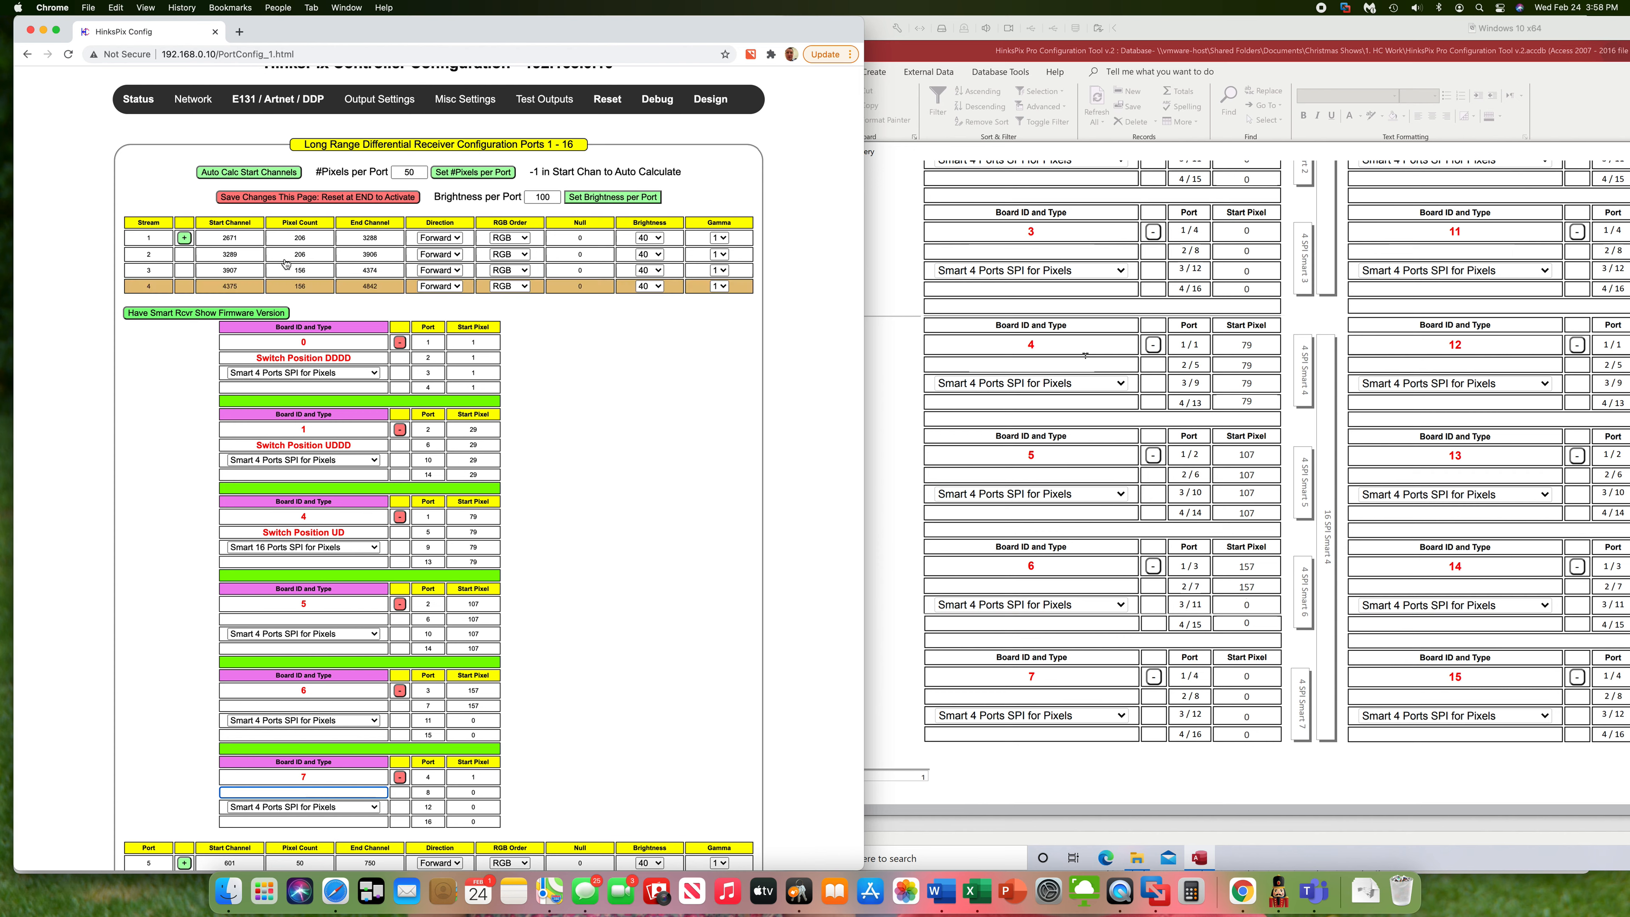
left_click(313, 201)
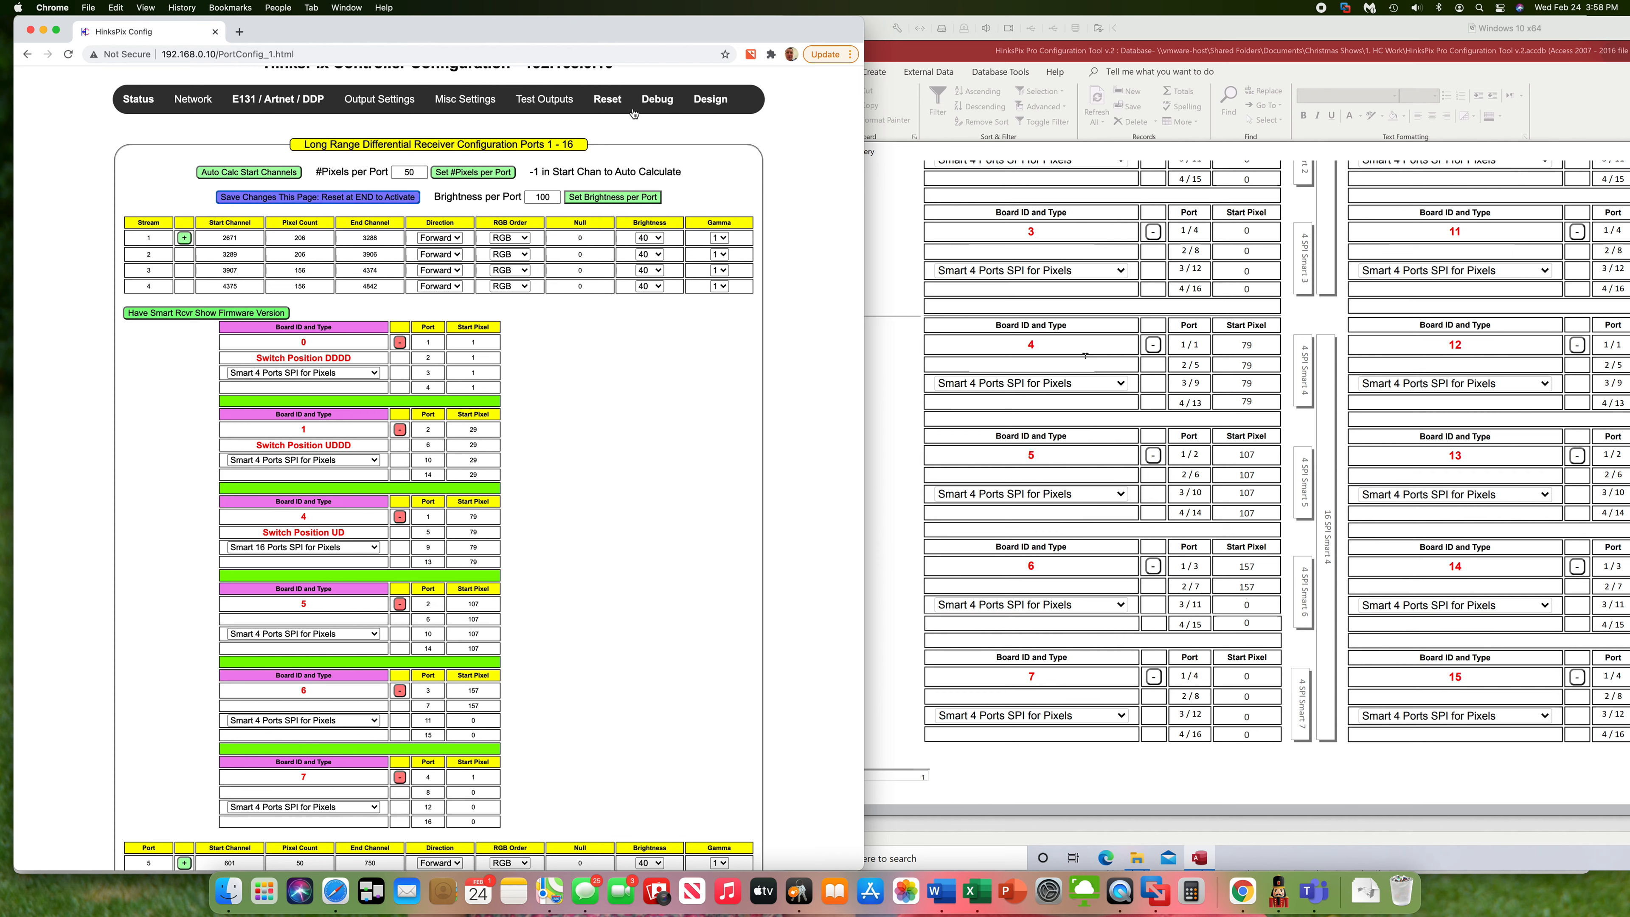